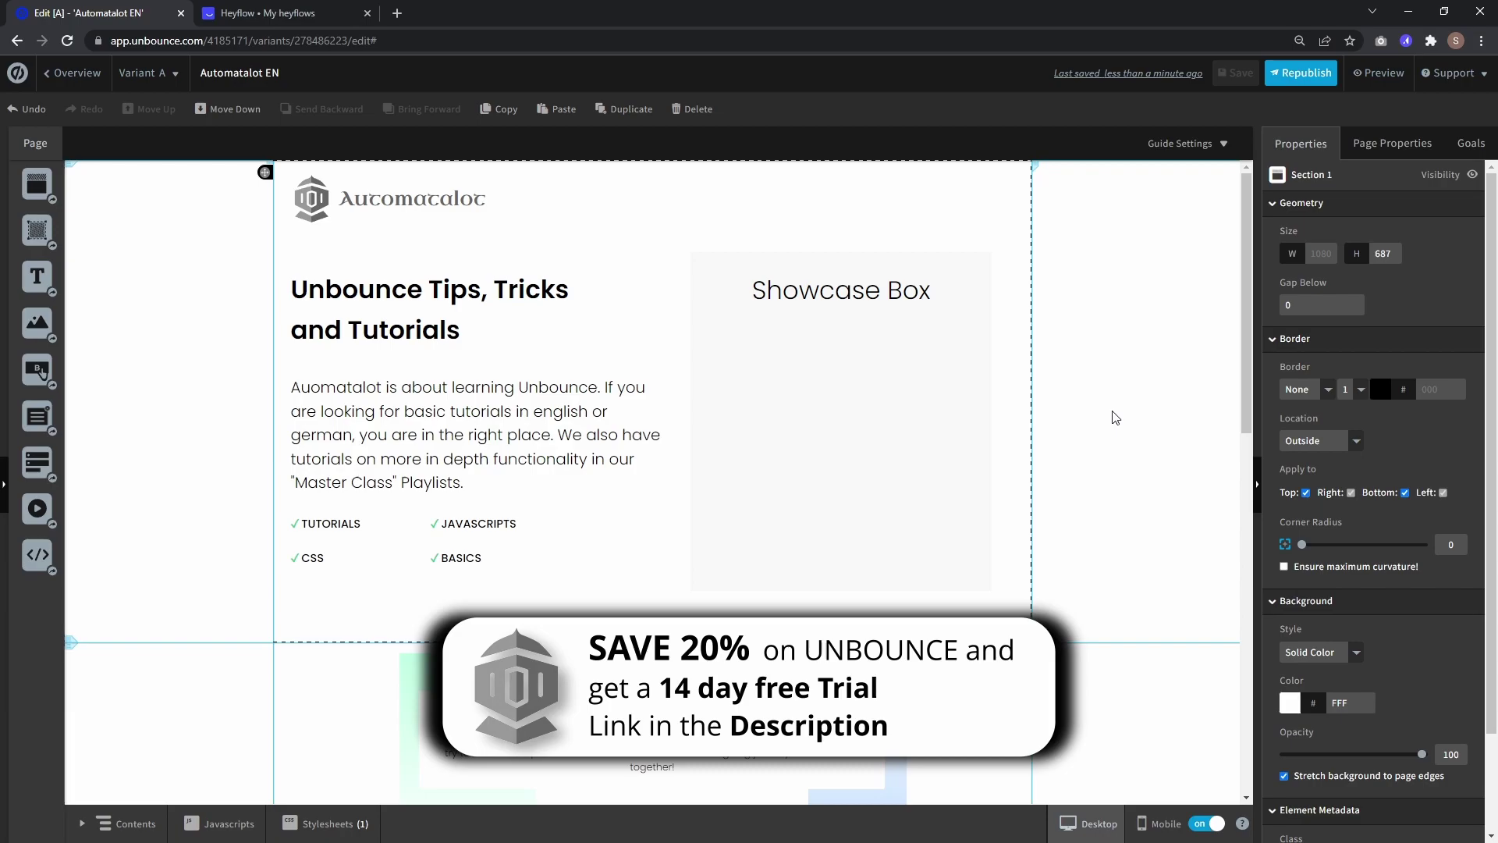
# Step: Switch from the Unbounce editor to the Heyflow tab with the Automatalot-EN flow
pyautogui.click(319, 13)
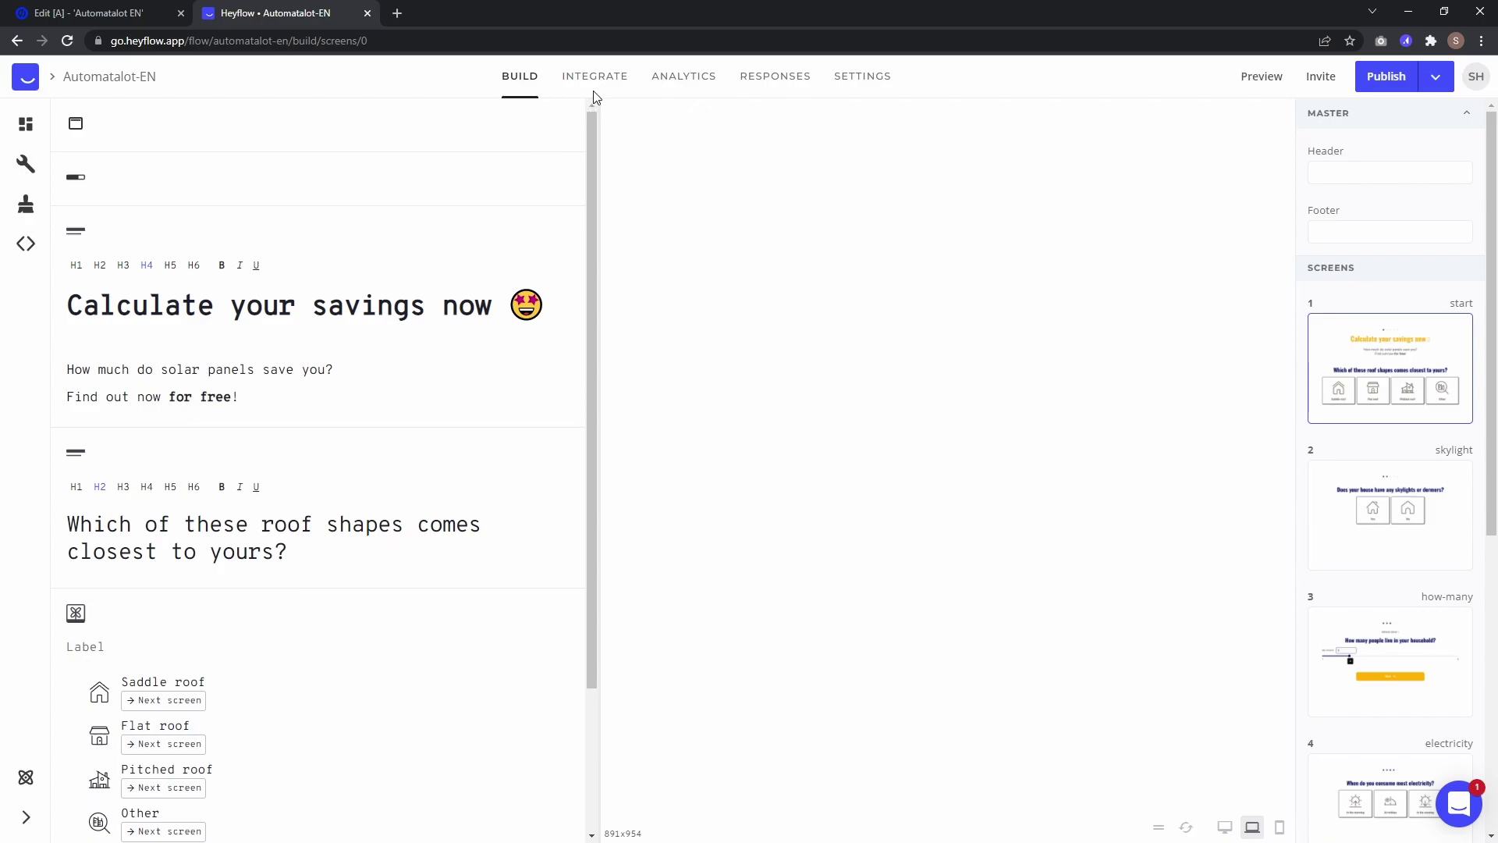
pyautogui.click(601, 82)
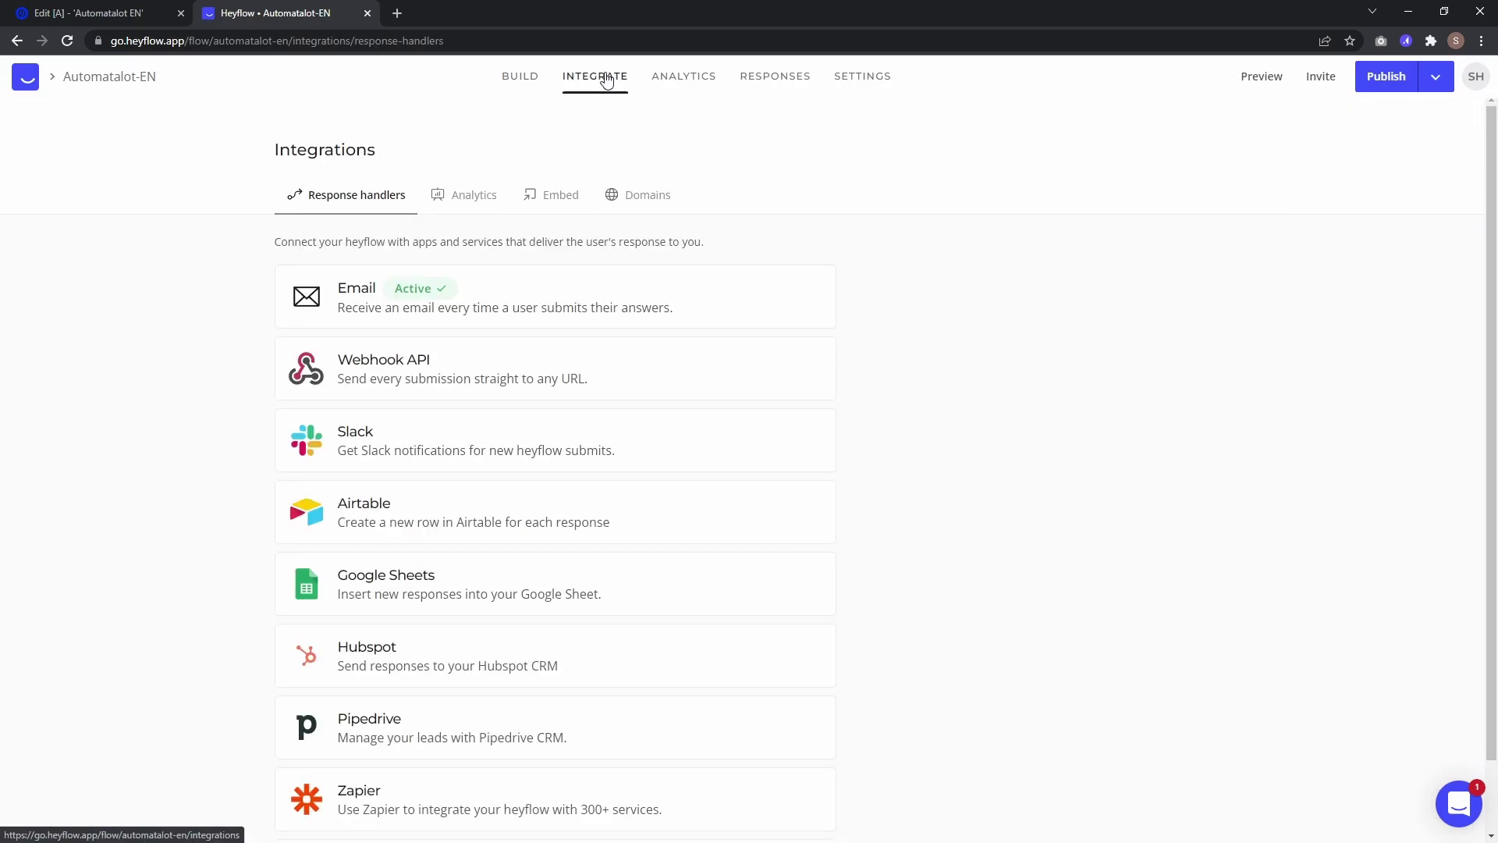
pyautogui.click(554, 209)
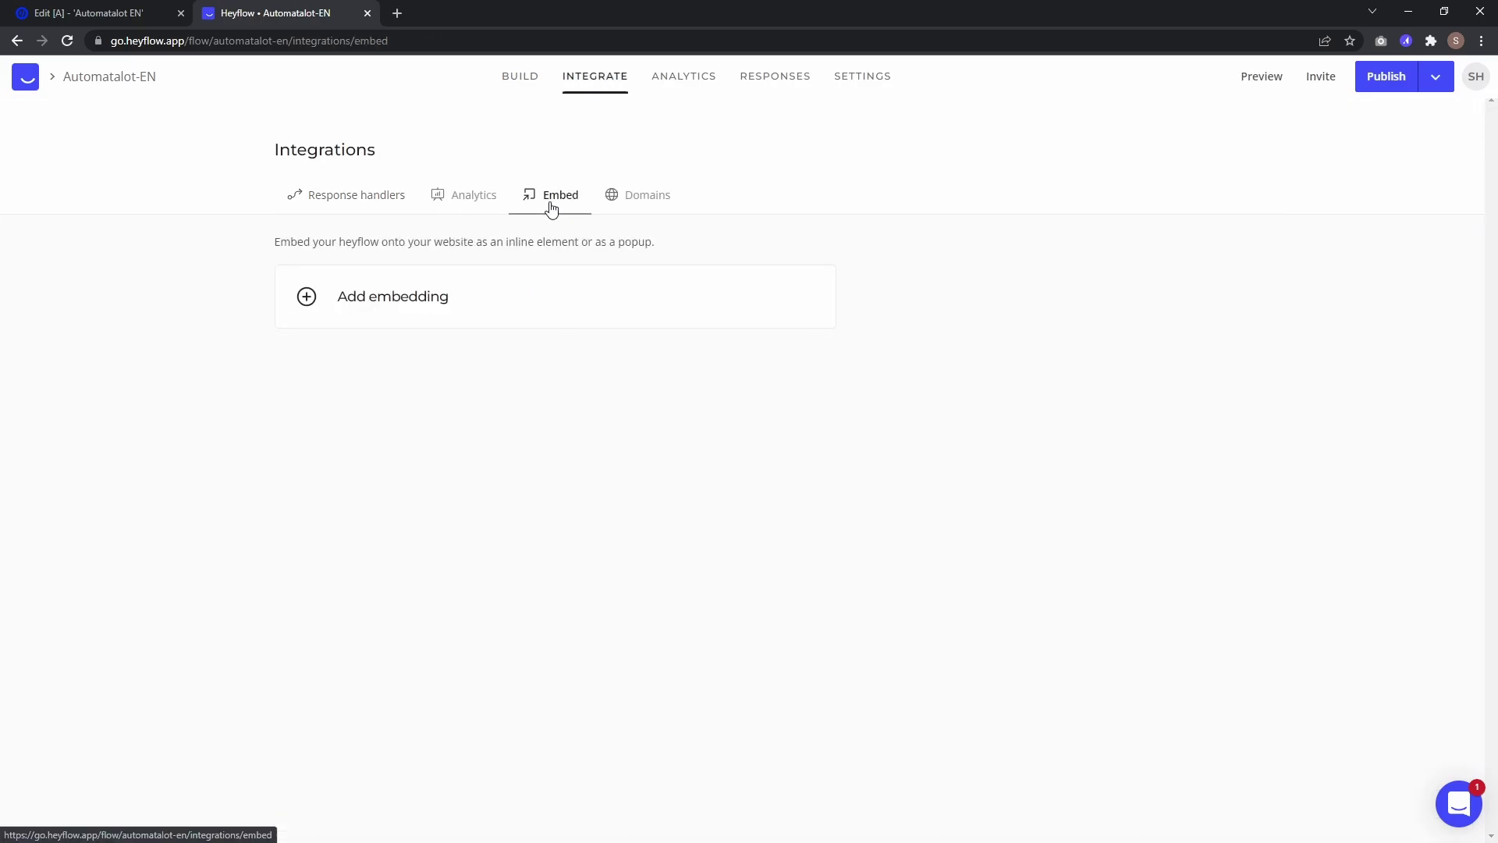
pyautogui.click(366, 308)
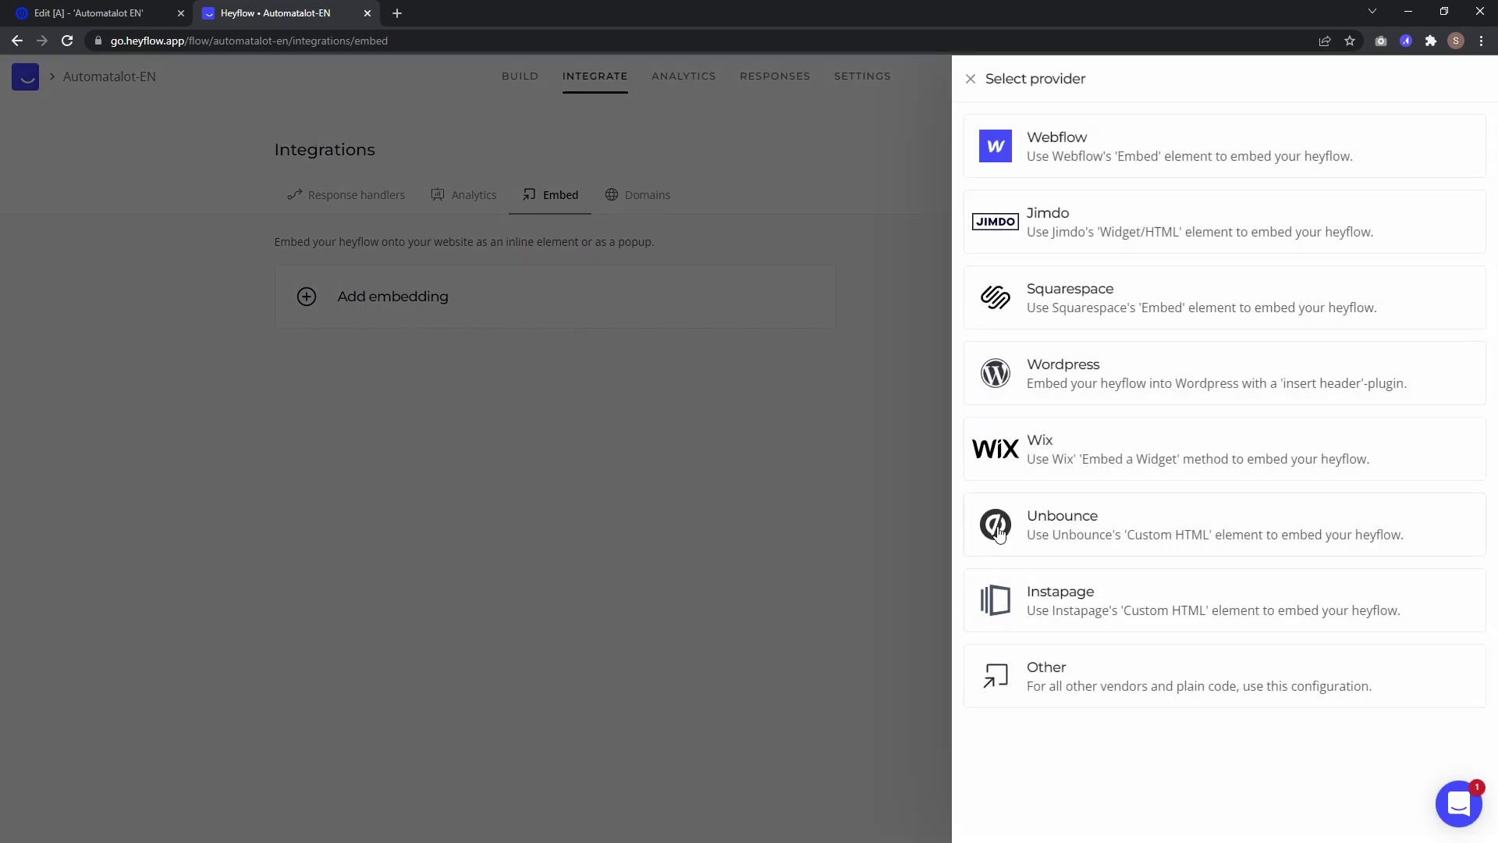
pyautogui.click(1096, 530)
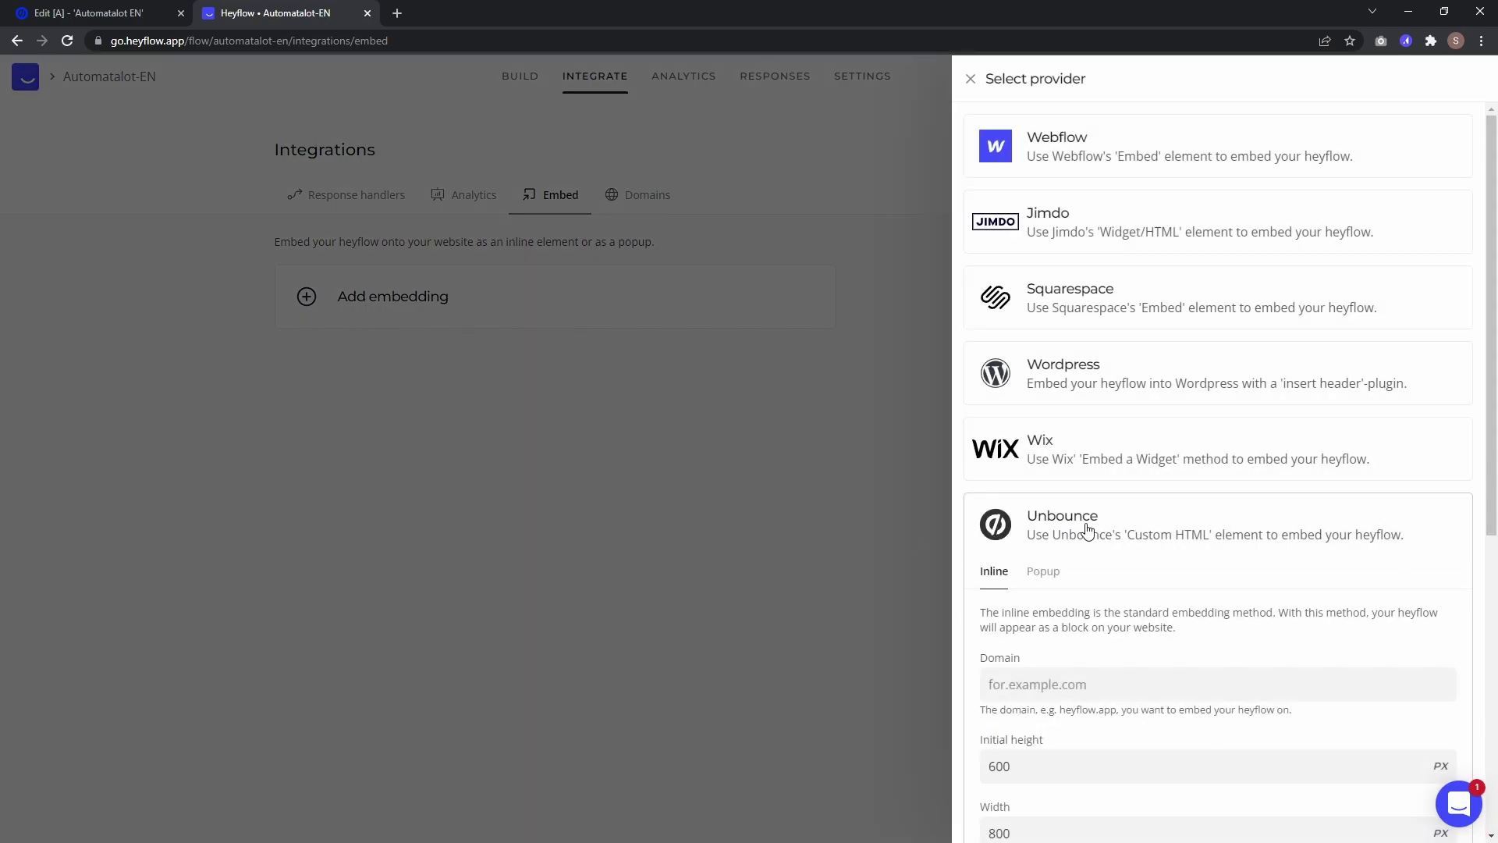
pyautogui.click(1134, 291)
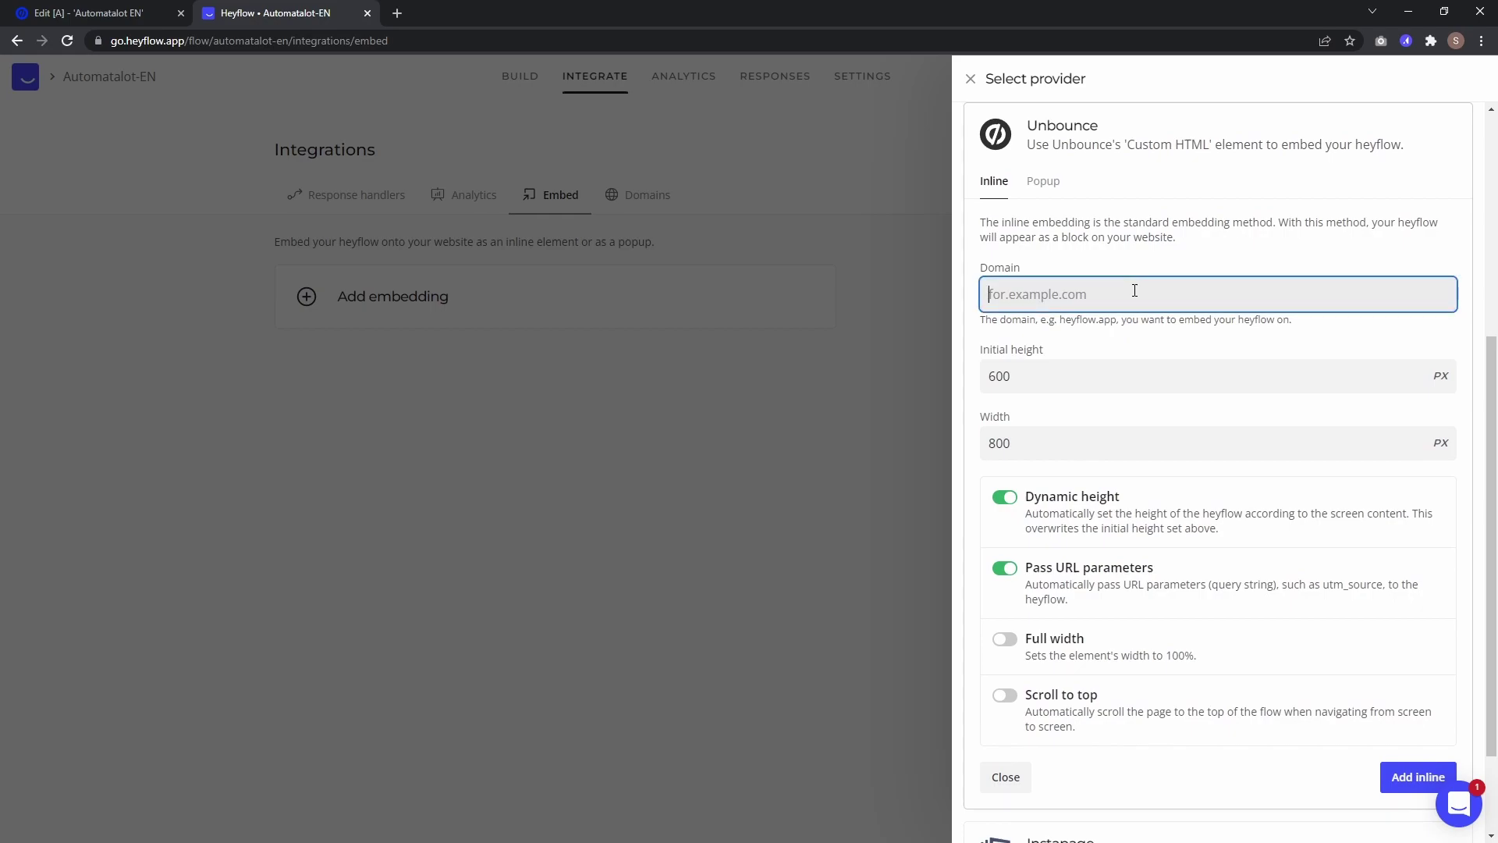
pyautogui.write('www.automatalot.com')
pyautogui.click(1010, 648)
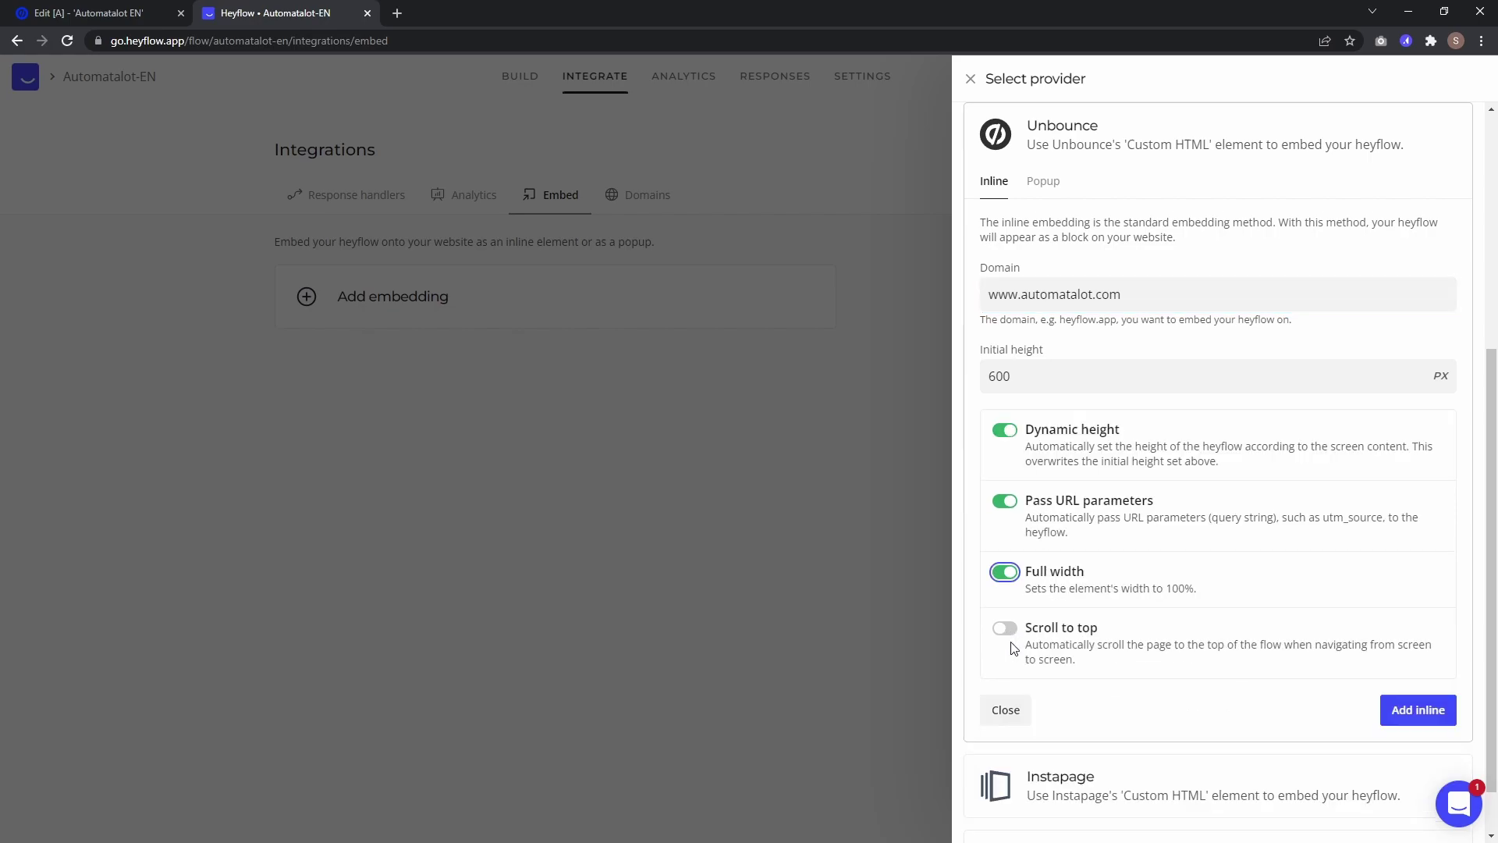
# Step: Add the inline embedding, publish the flow, copy the Head section script and return to Unbounce
pyautogui.click(1411, 716)
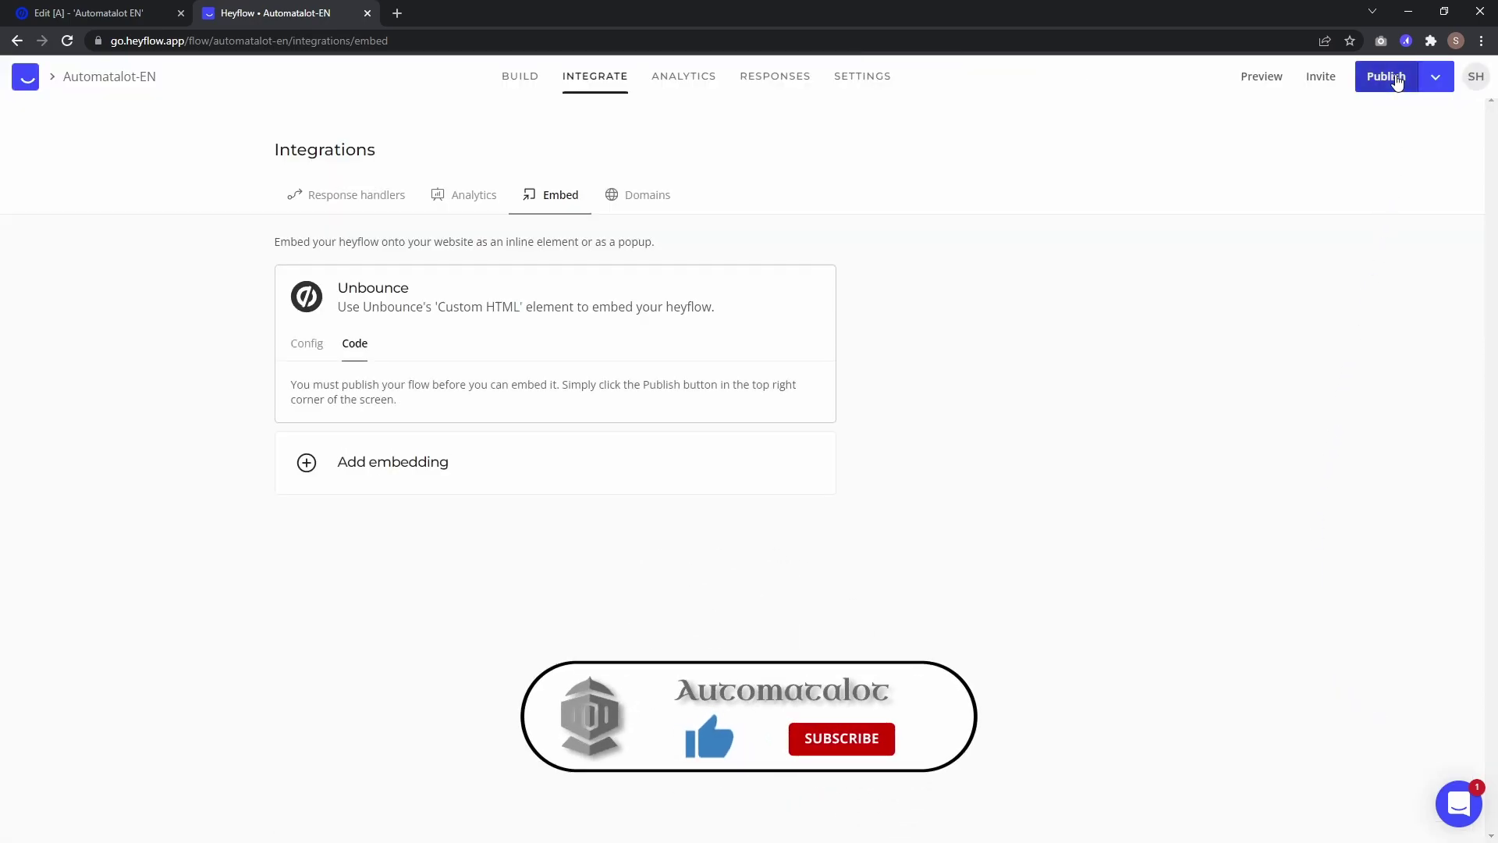
pyautogui.click(1396, 76)
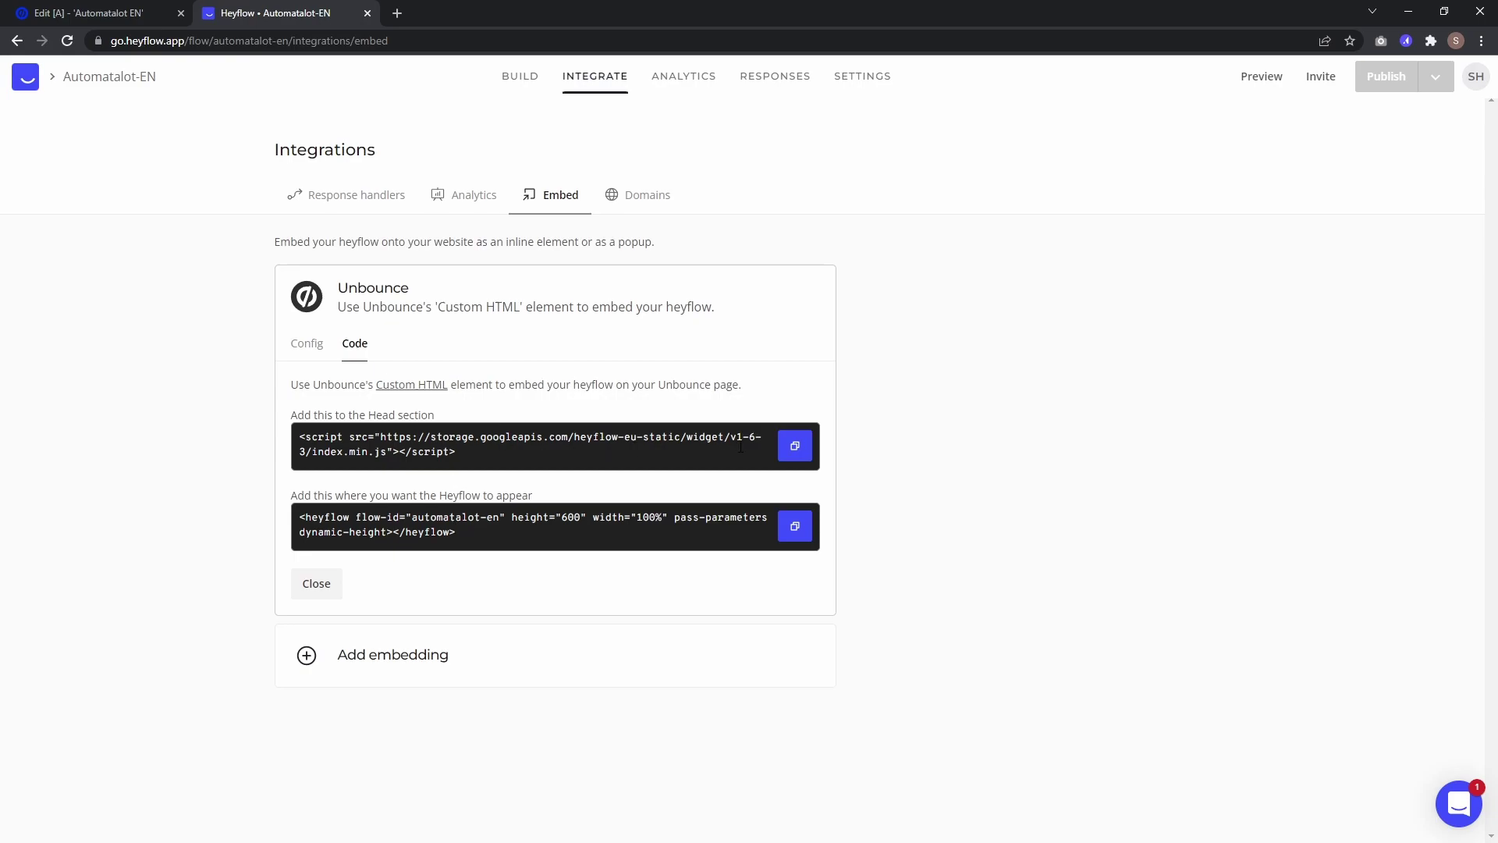
pyautogui.click(795, 444)
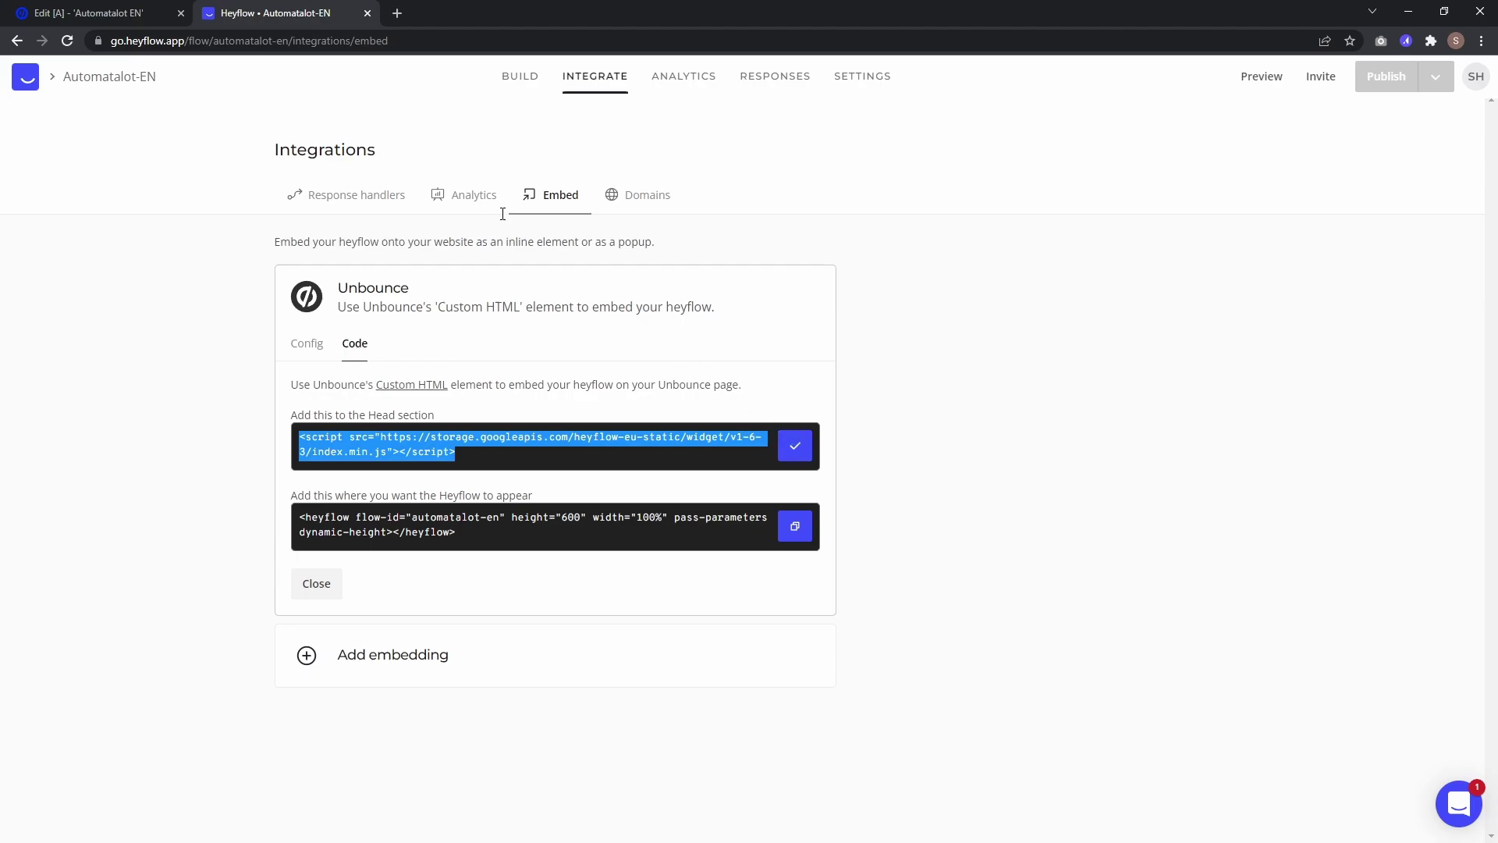
pyautogui.click(103, 13)
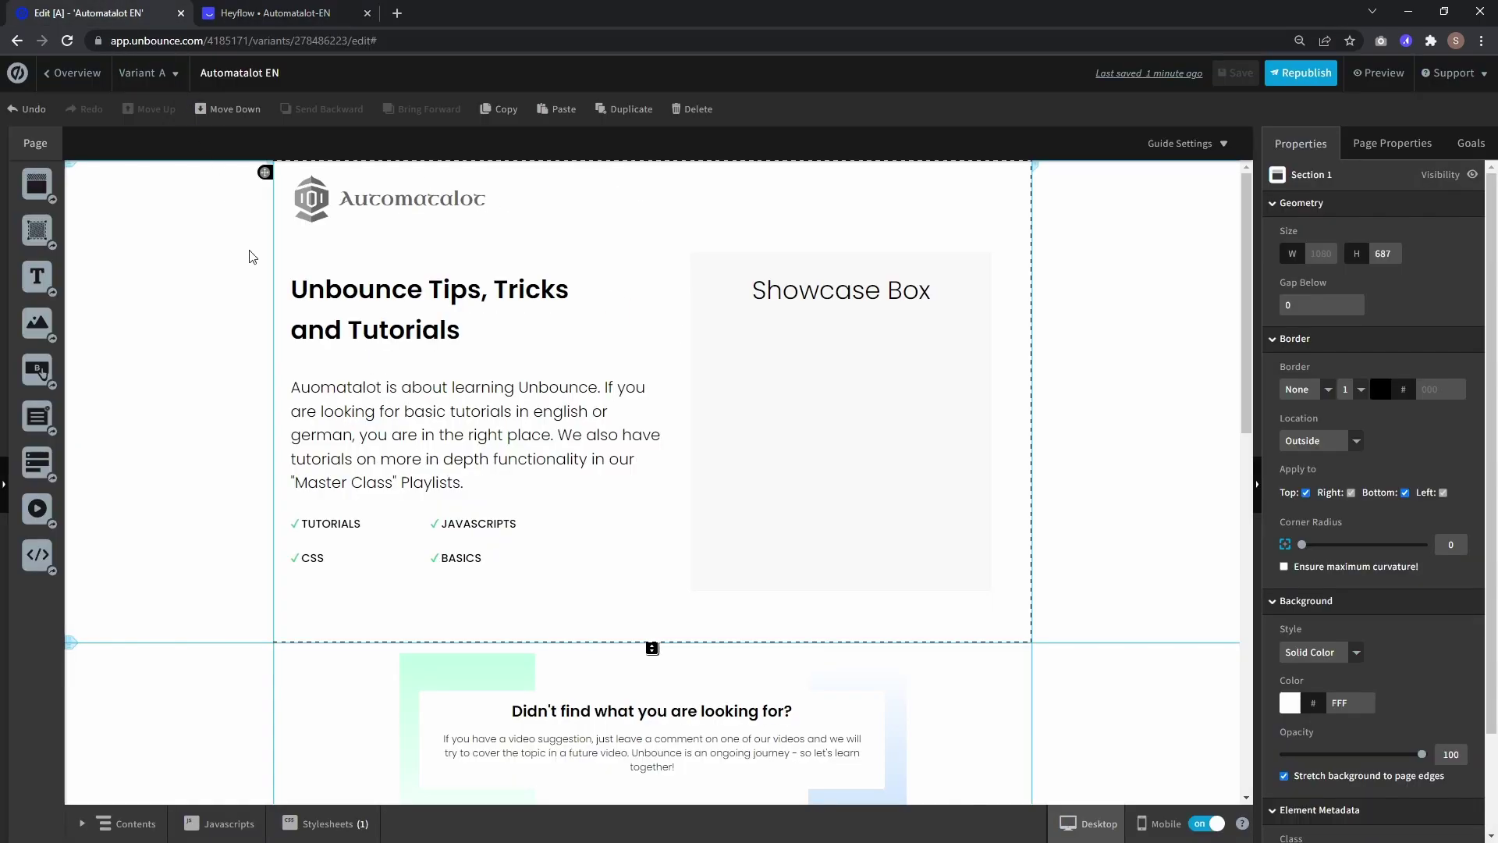
# Step: Create a variant script named Heyflow placed in the Head containing the pasted loader code
pyautogui.click(237, 827)
pyautogui.moveTo(312, 171); pyautogui.dragTo(198, 174)
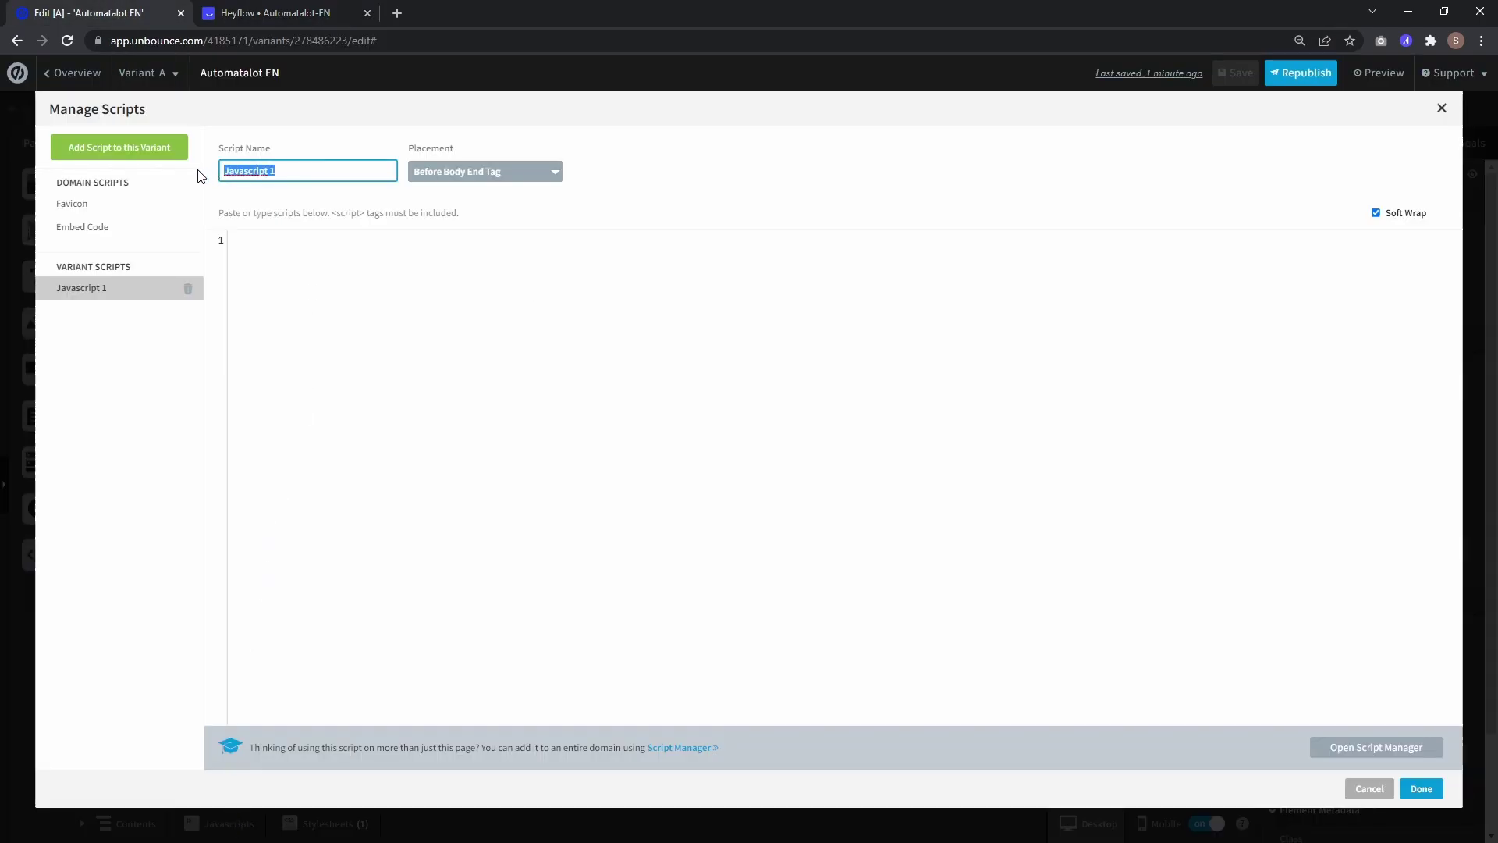
pyautogui.write('Heyflow')
pyautogui.click(532, 175)
pyautogui.click(515, 234)
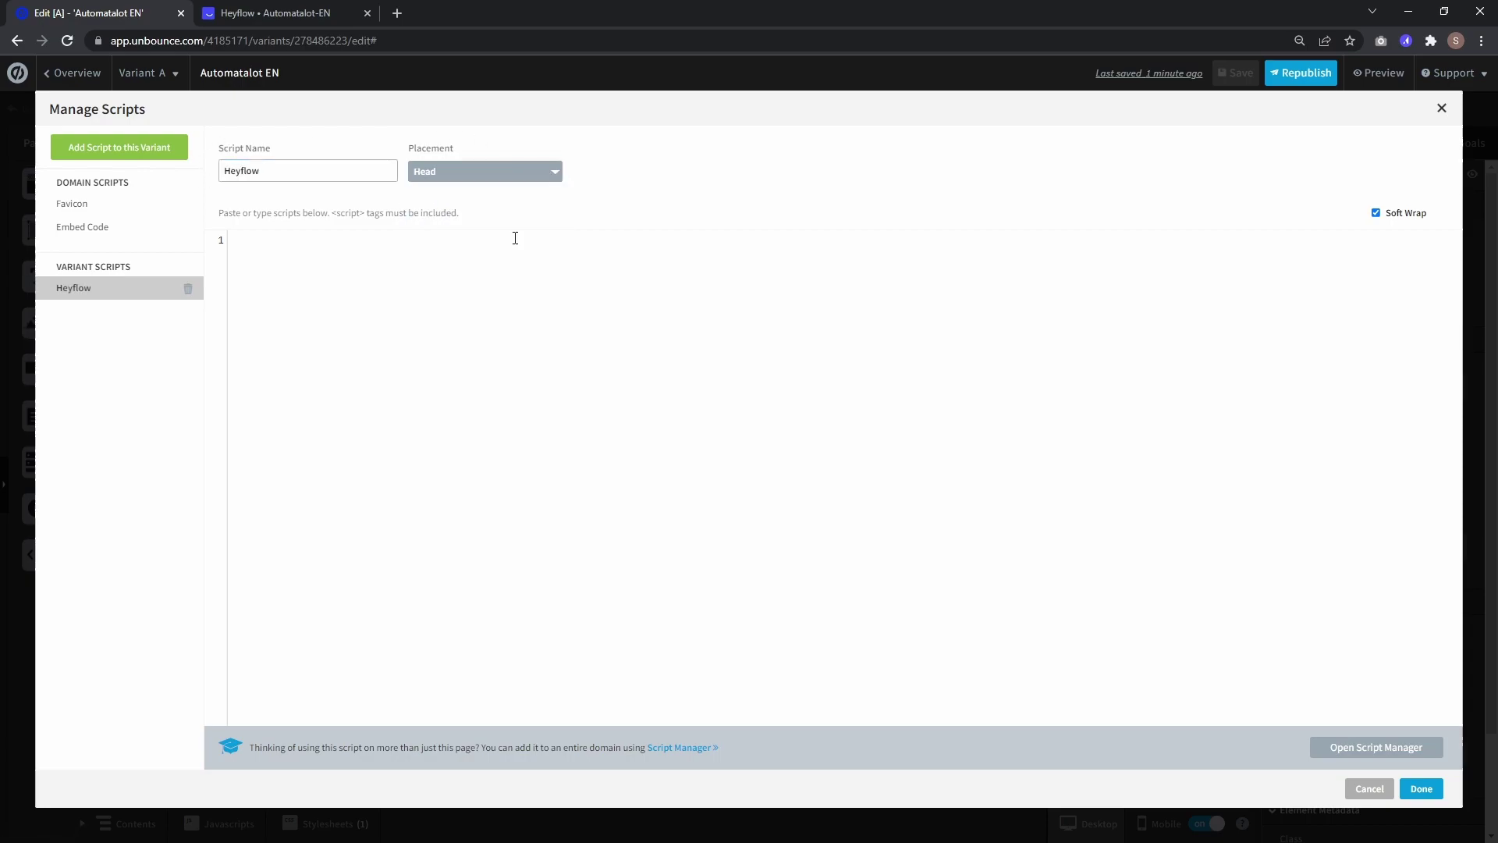
pyautogui.hotkey('ctrl', 'v')
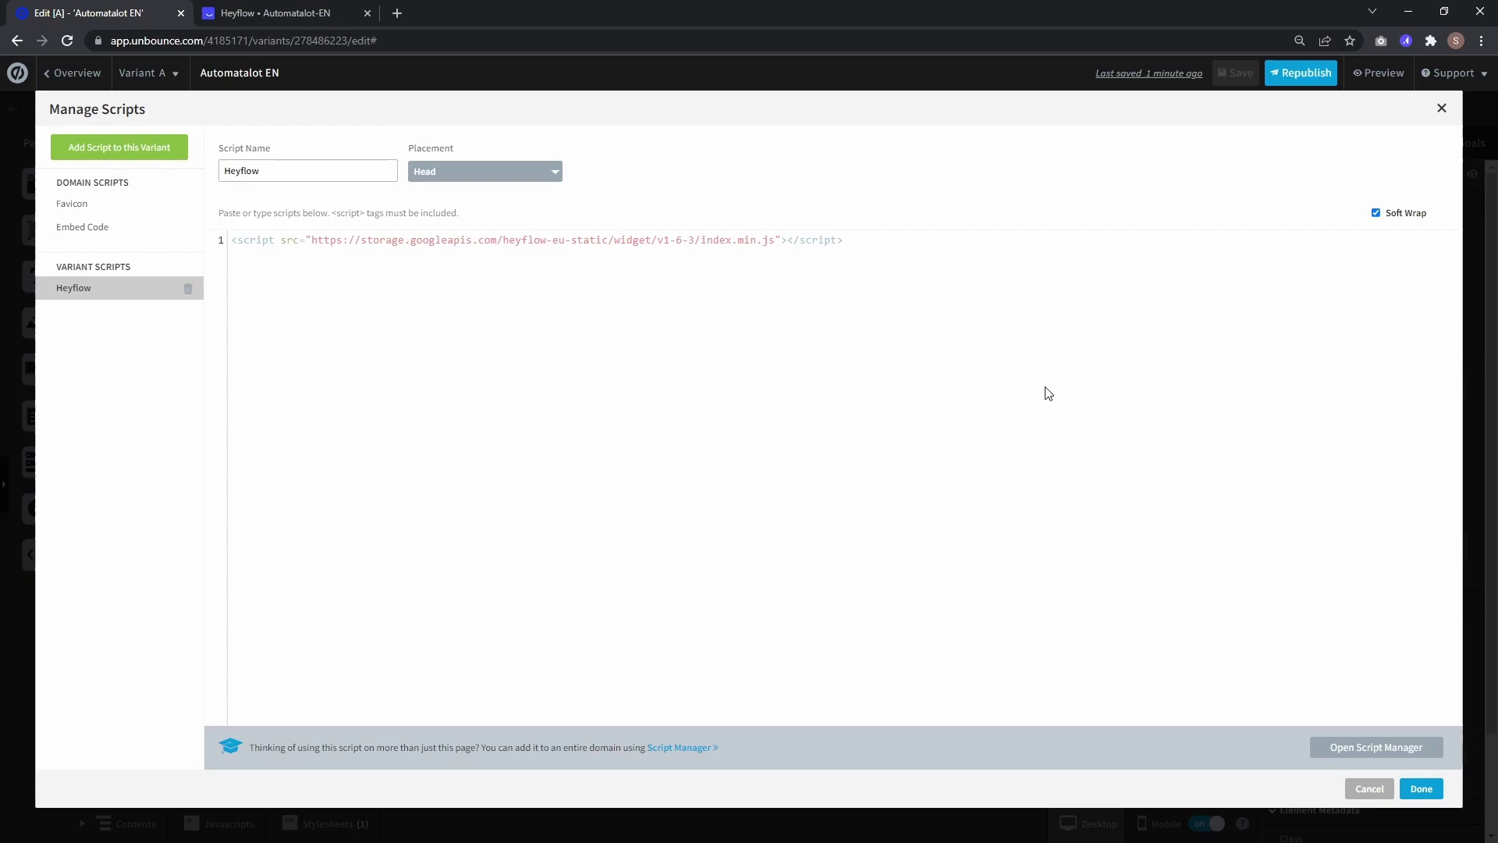
pyautogui.click(1421, 788)
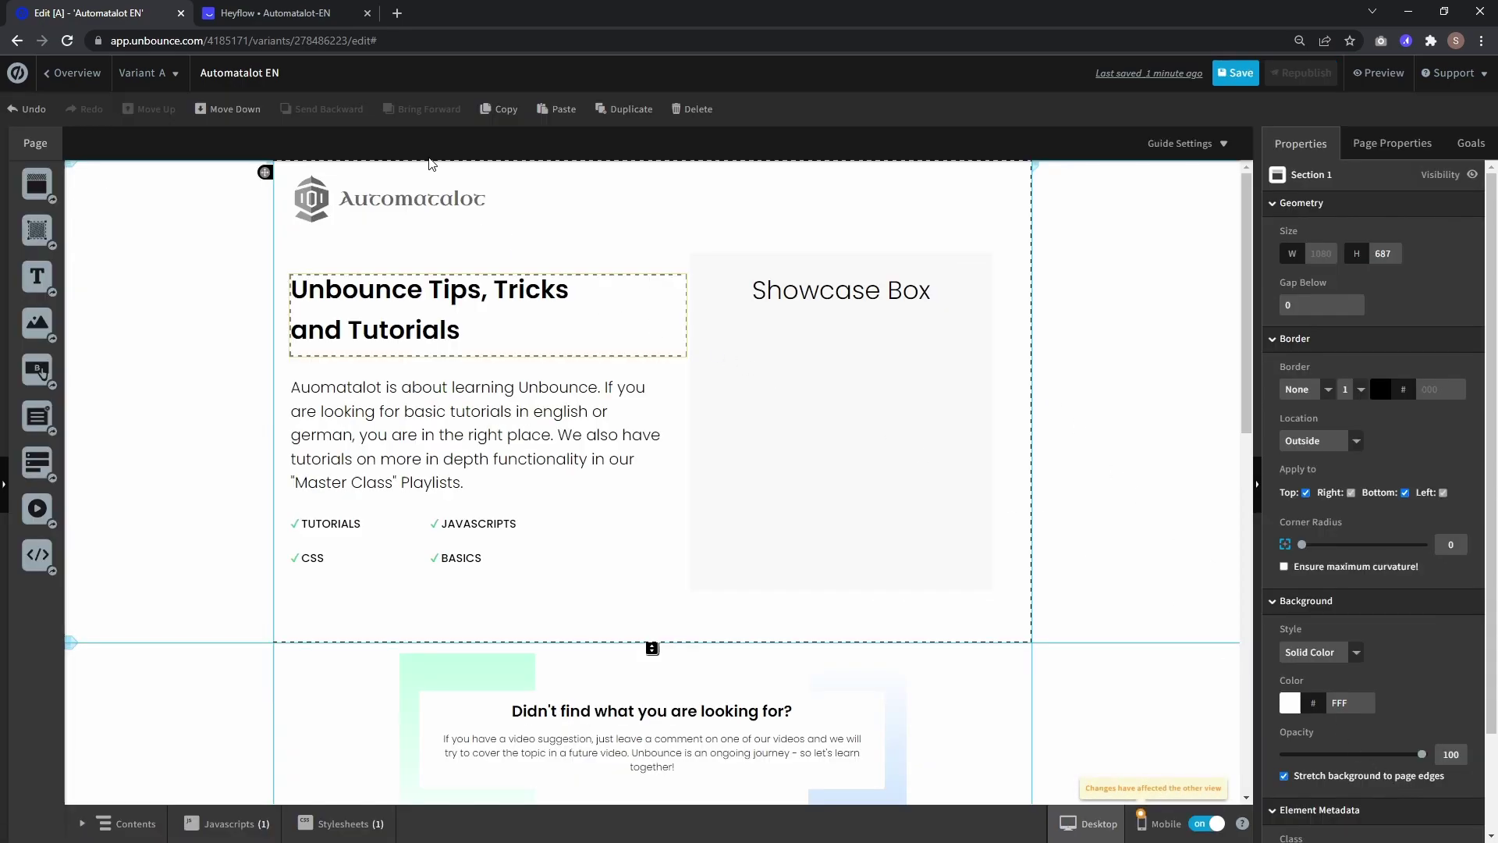
pyautogui.click(325, 16)
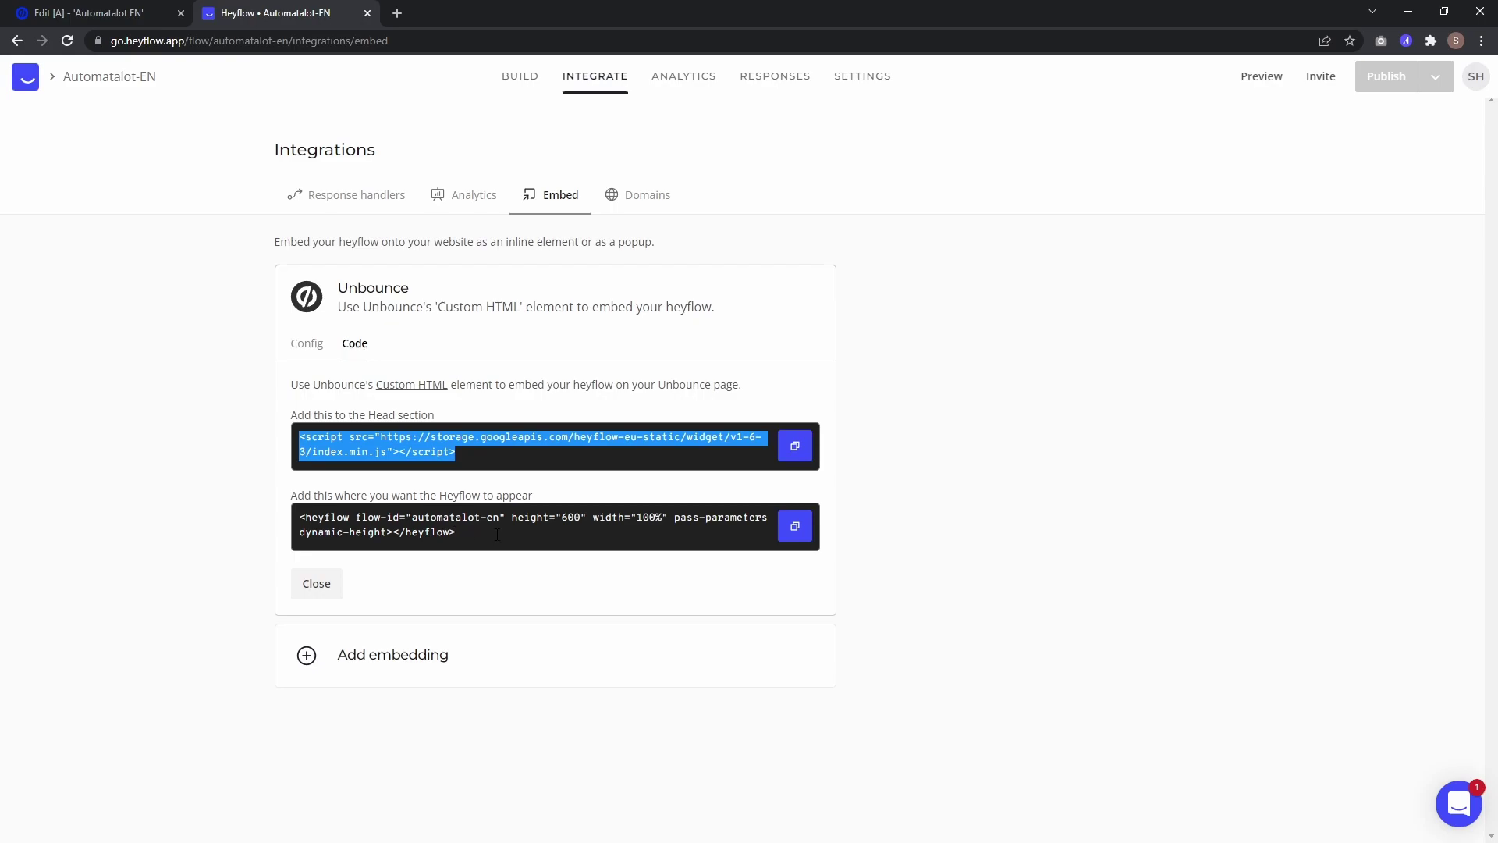
# Step: Copy the flow embed tag, then add a new Section 4 about 709 px tall in Unbounce
pyautogui.click(793, 527)
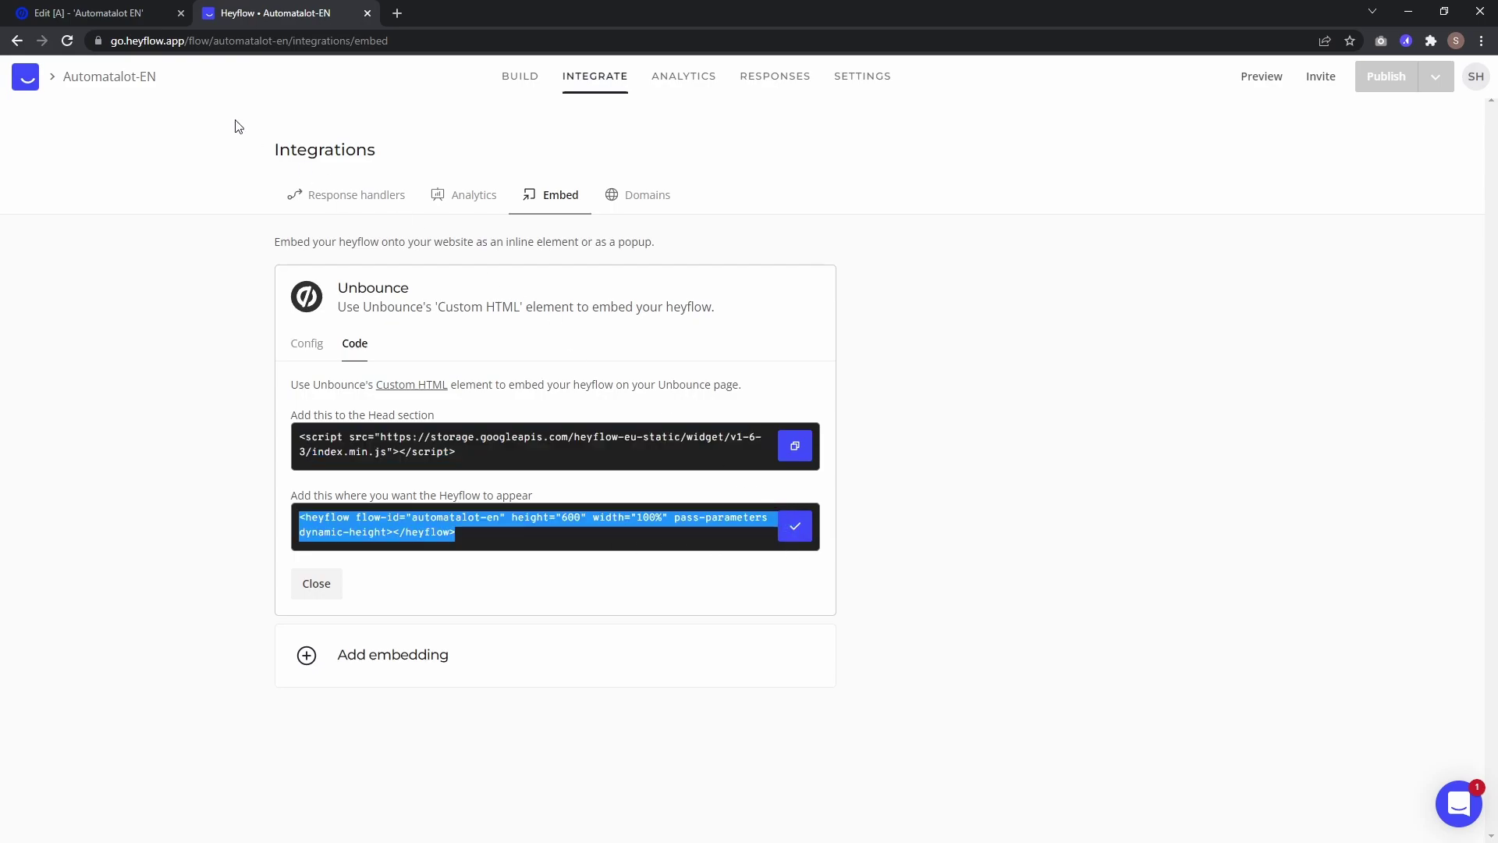
pyautogui.click(114, 15)
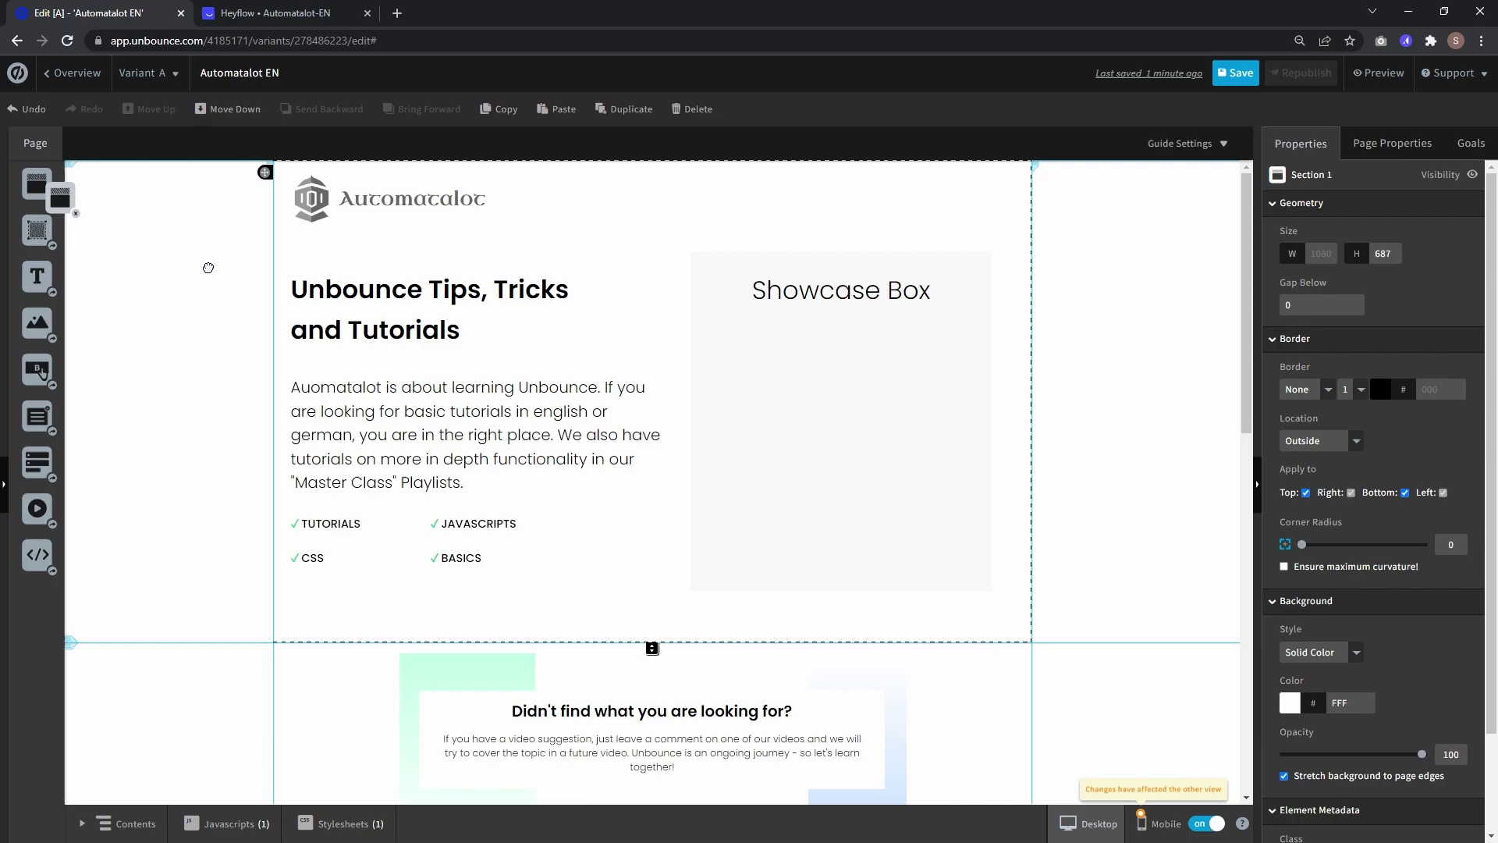
pyautogui.moveTo(37, 188)
pyautogui.mouseDown()
pyautogui.moveTo(557, 665)
pyautogui.moveTo(593, 652)
pyautogui.mouseUp()
pyautogui.scroll(-3, 656, 563)
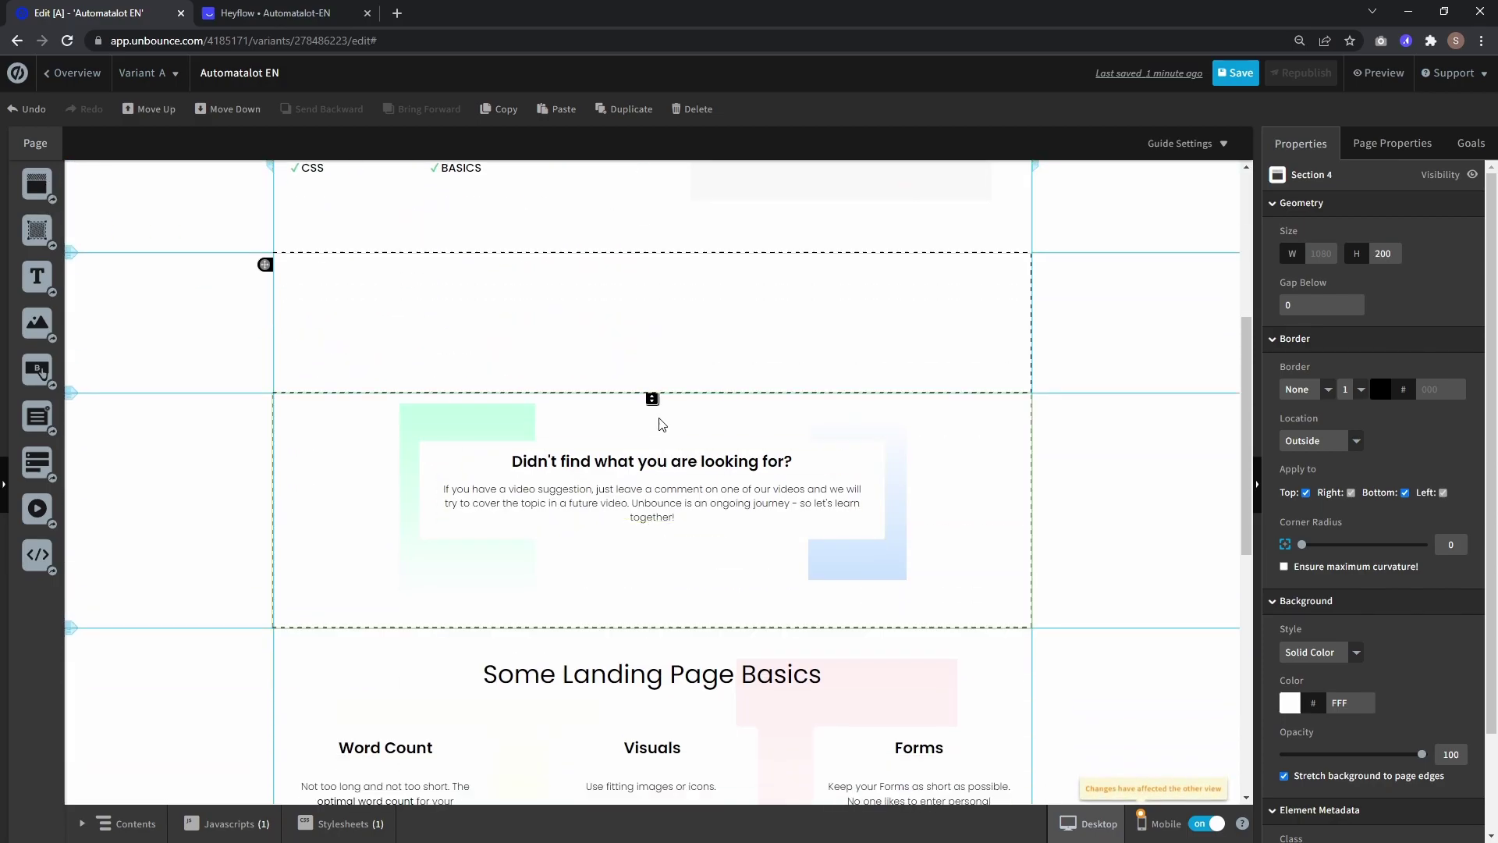
pyautogui.moveTo(652, 398); pyautogui.dragTo(652, 755)
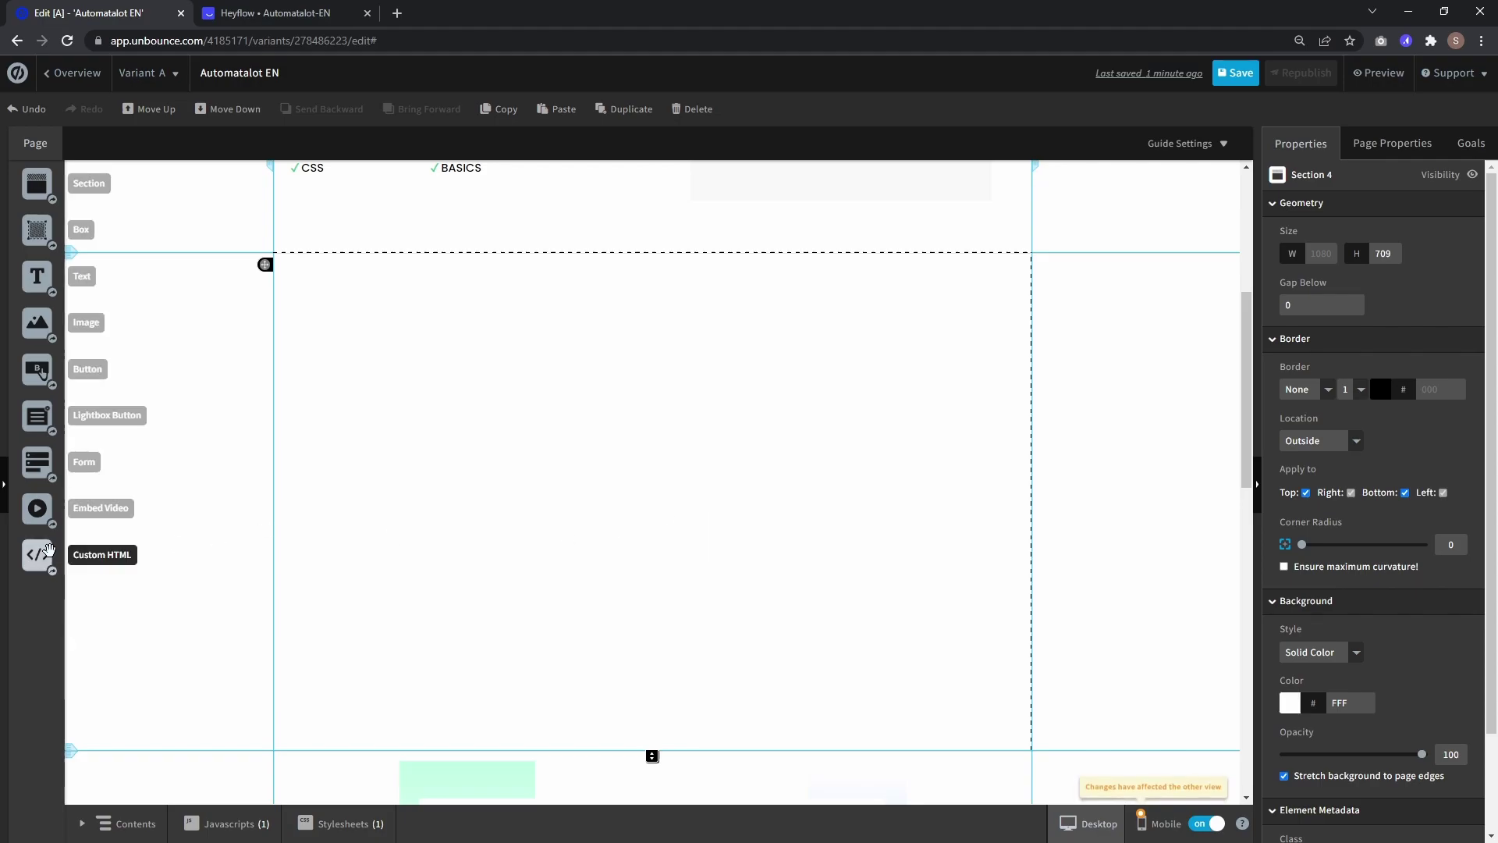
# Step: Place a Custom HTML block with the Heyflow tag in Section 4 and enlarge it to about 1046×661
pyautogui.moveTo(37, 554)
pyautogui.mouseDown()
pyautogui.moveTo(336, 363)
pyautogui.moveTo(348, 325)
pyautogui.mouseUp()
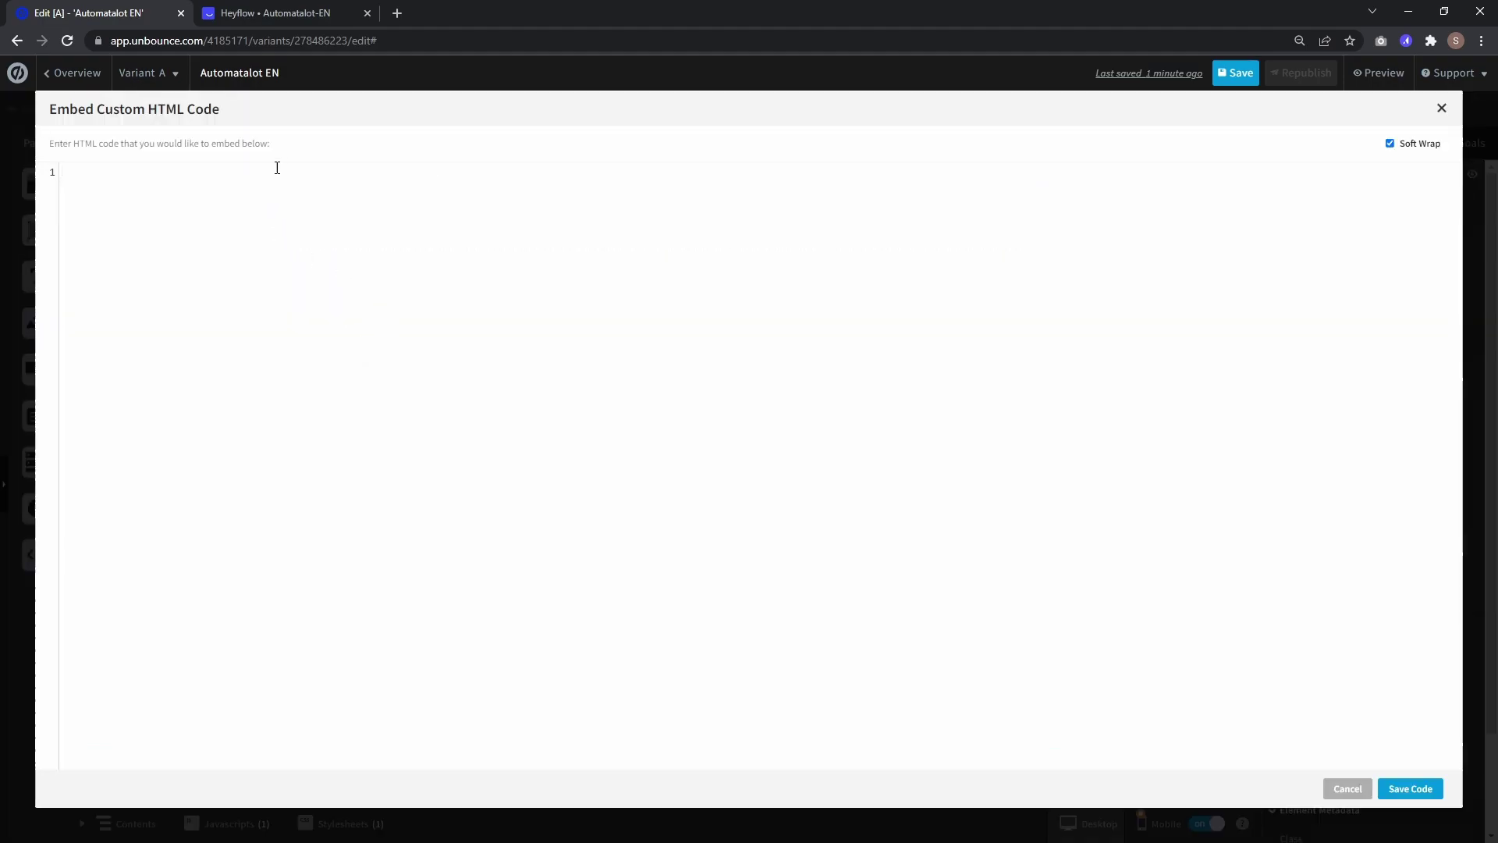
pyautogui.hotkey('ctrl', 'v')
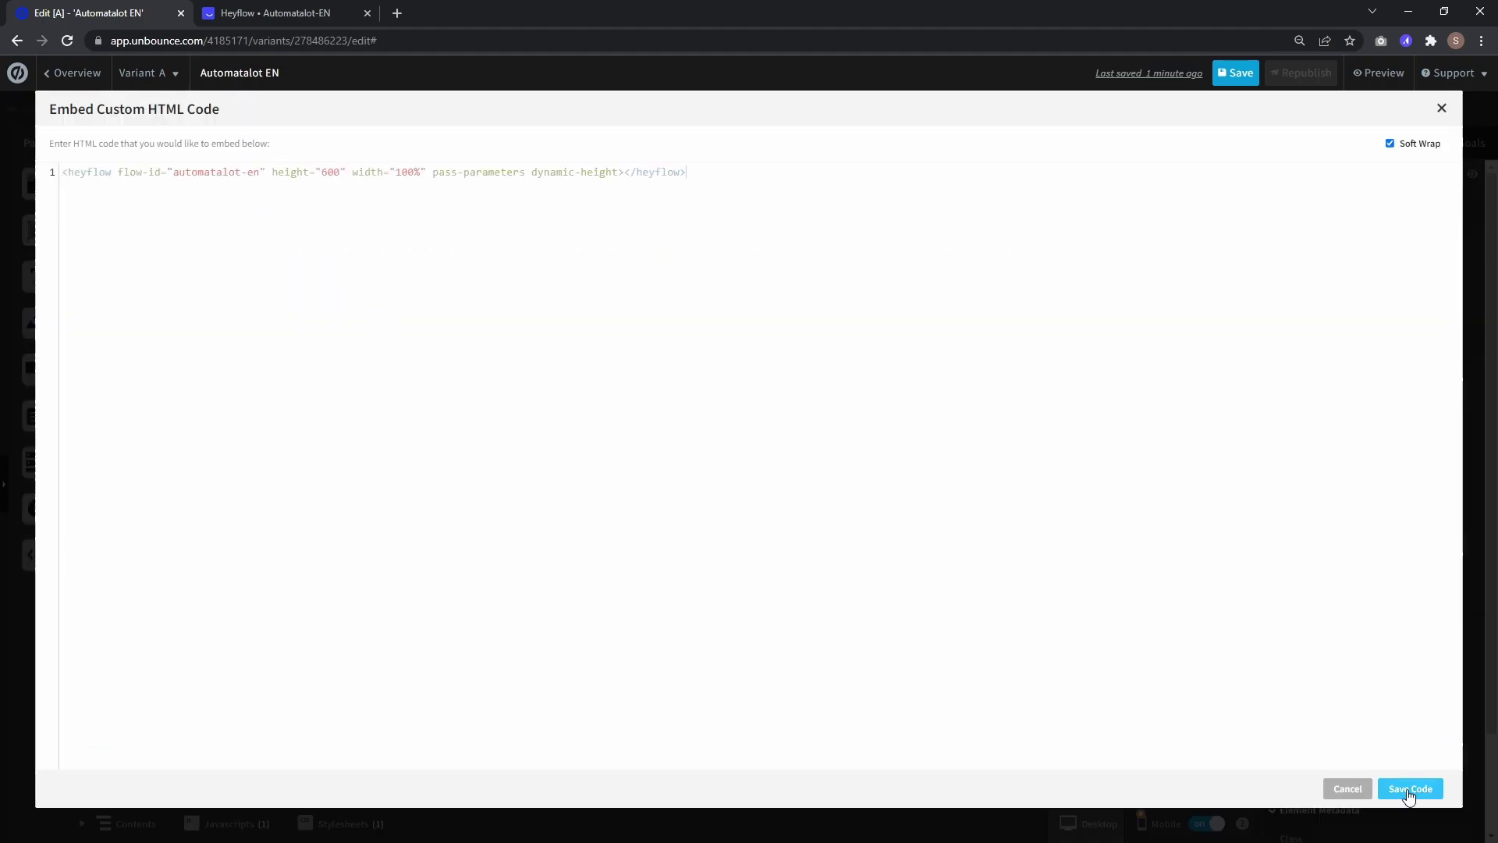
pyautogui.click(1409, 789)
pyautogui.moveTo(355, 358); pyautogui.dragTo(403, 361)
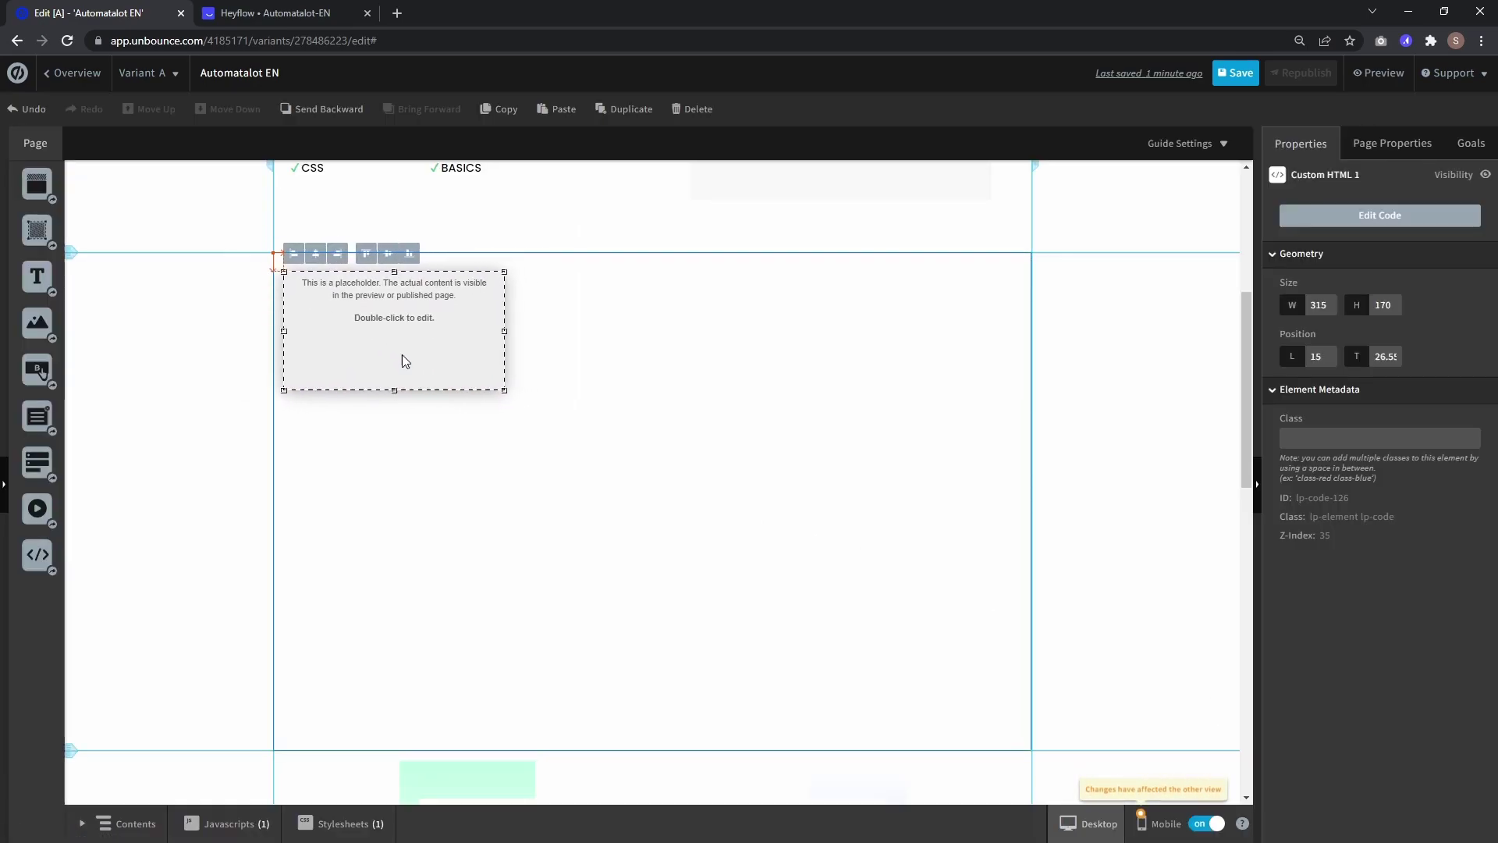
pyautogui.moveTo(505, 389); pyautogui.dragTo(1013, 738)
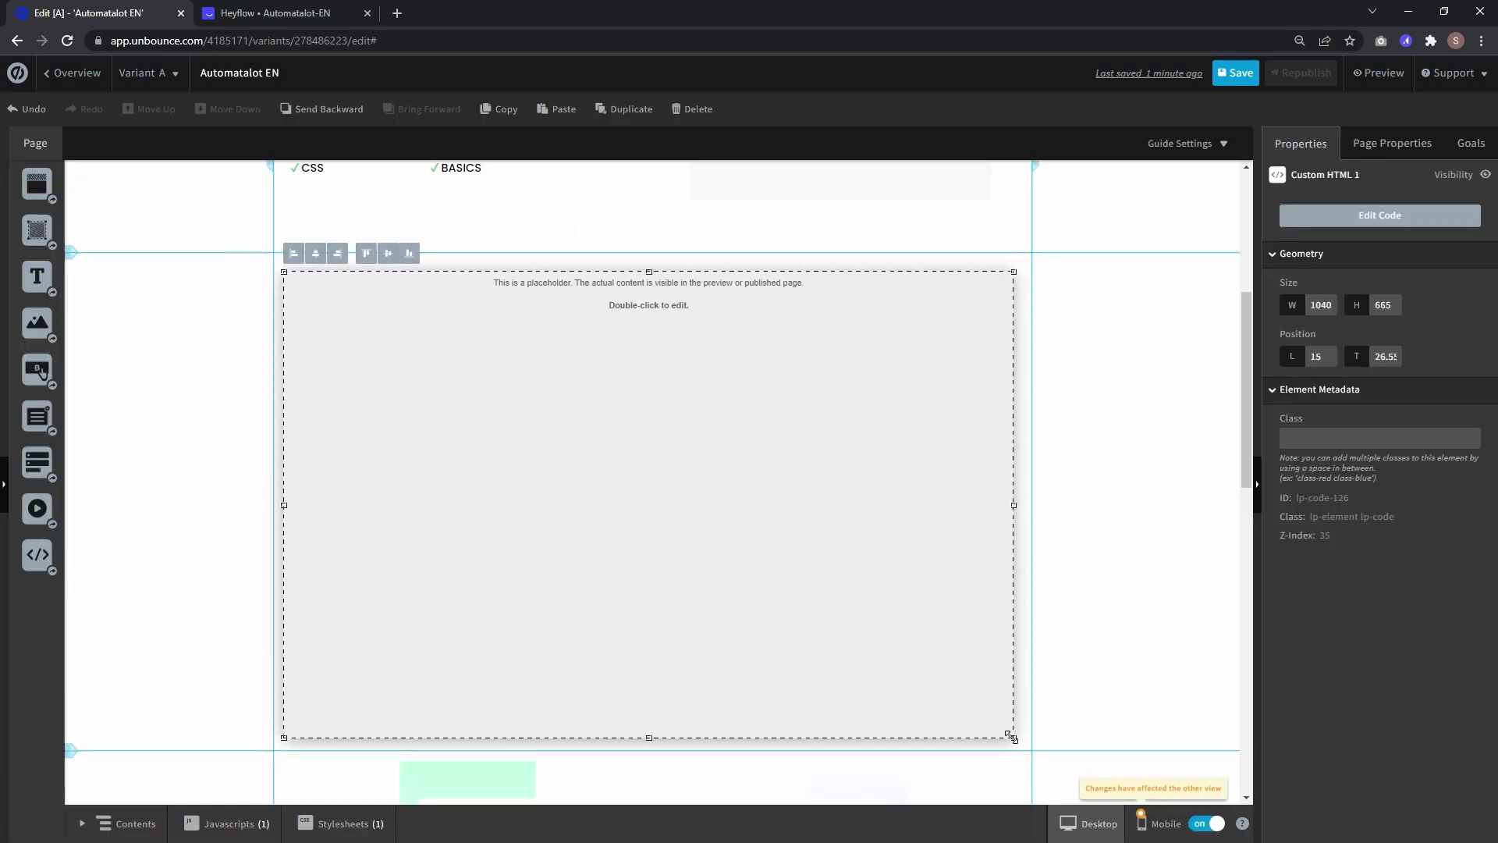
pyautogui.click(315, 253)
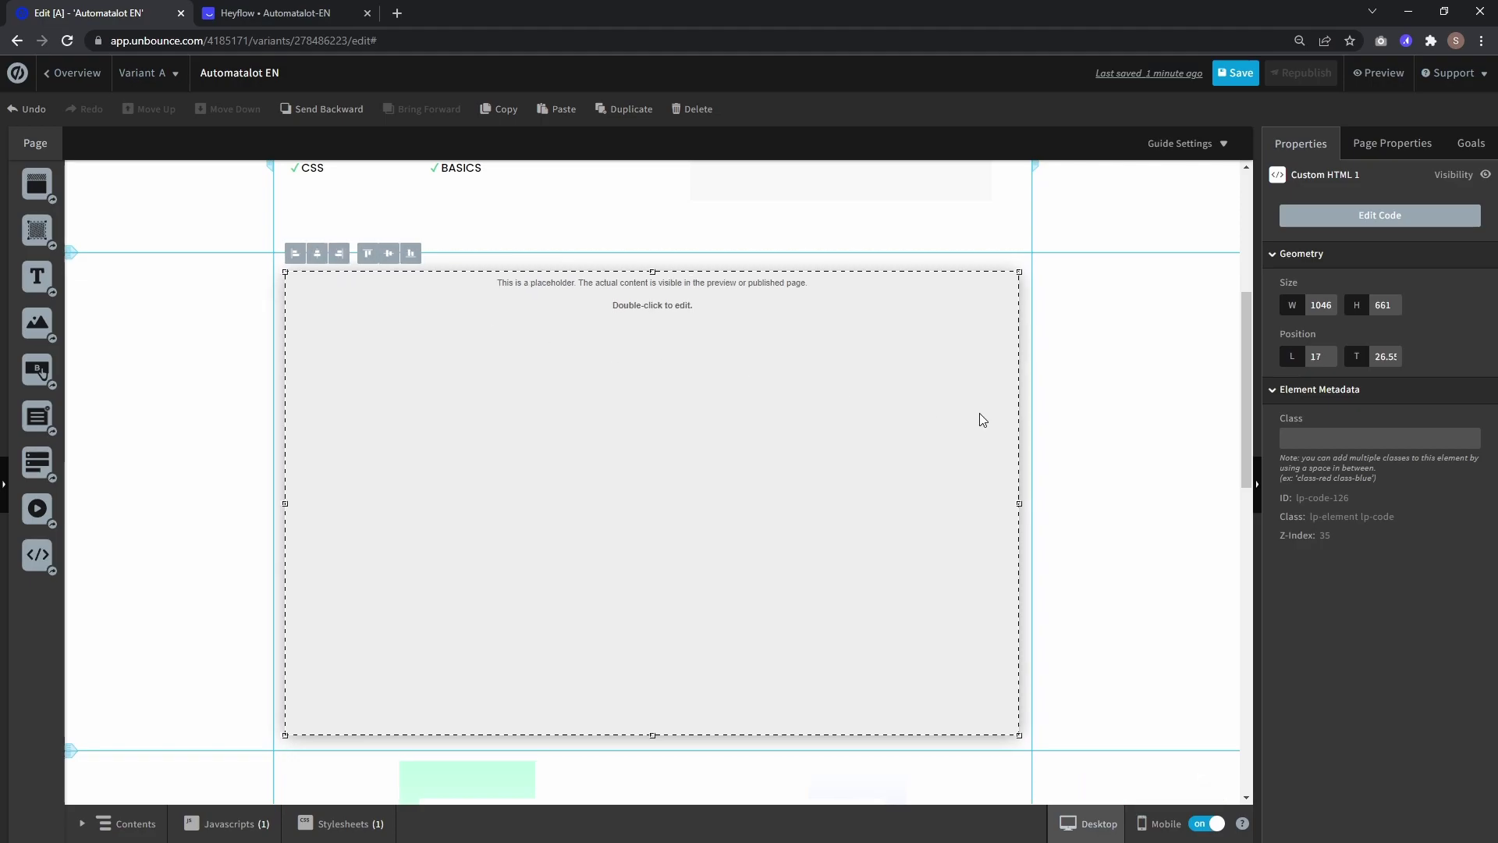
# Step: Reflow Section 4 for mobile with Layout Assistant and set the HTML block width to 300
pyautogui.click(1143, 822)
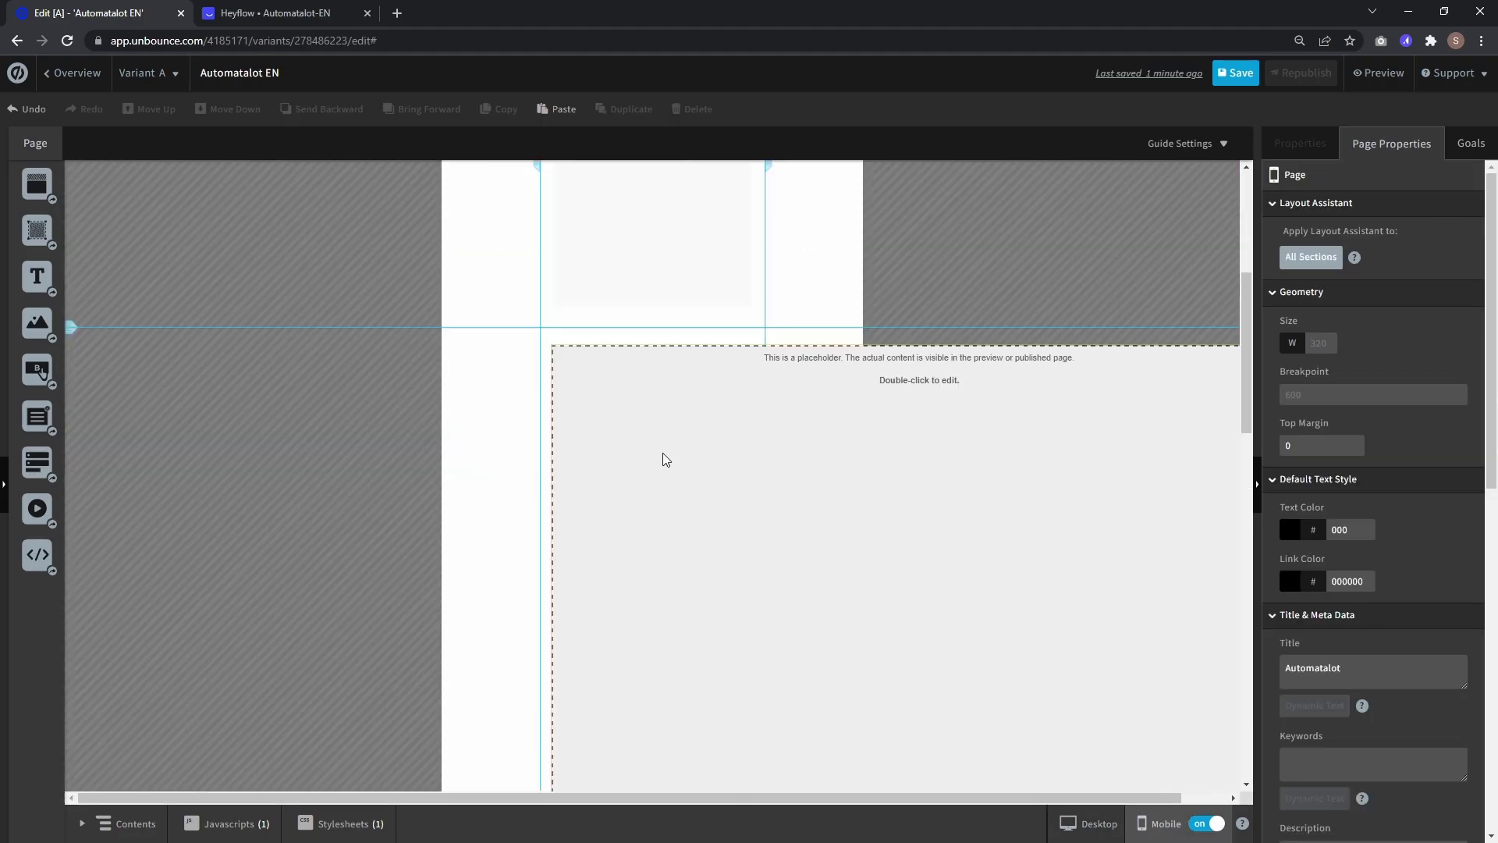
pyautogui.scroll(-2, 690, 503)
pyautogui.click(753, 371)
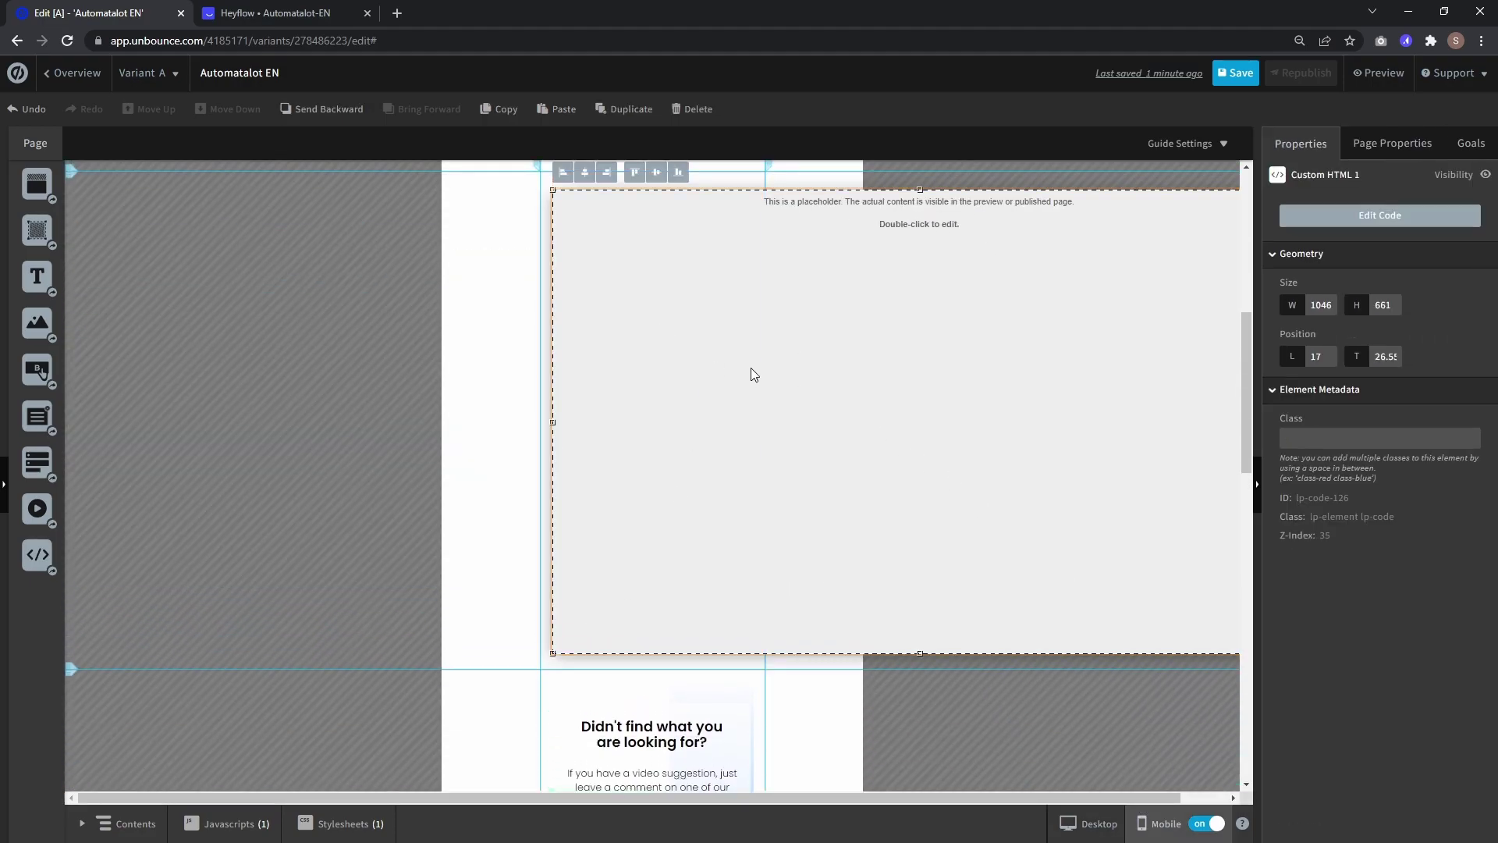
pyautogui.click(477, 331)
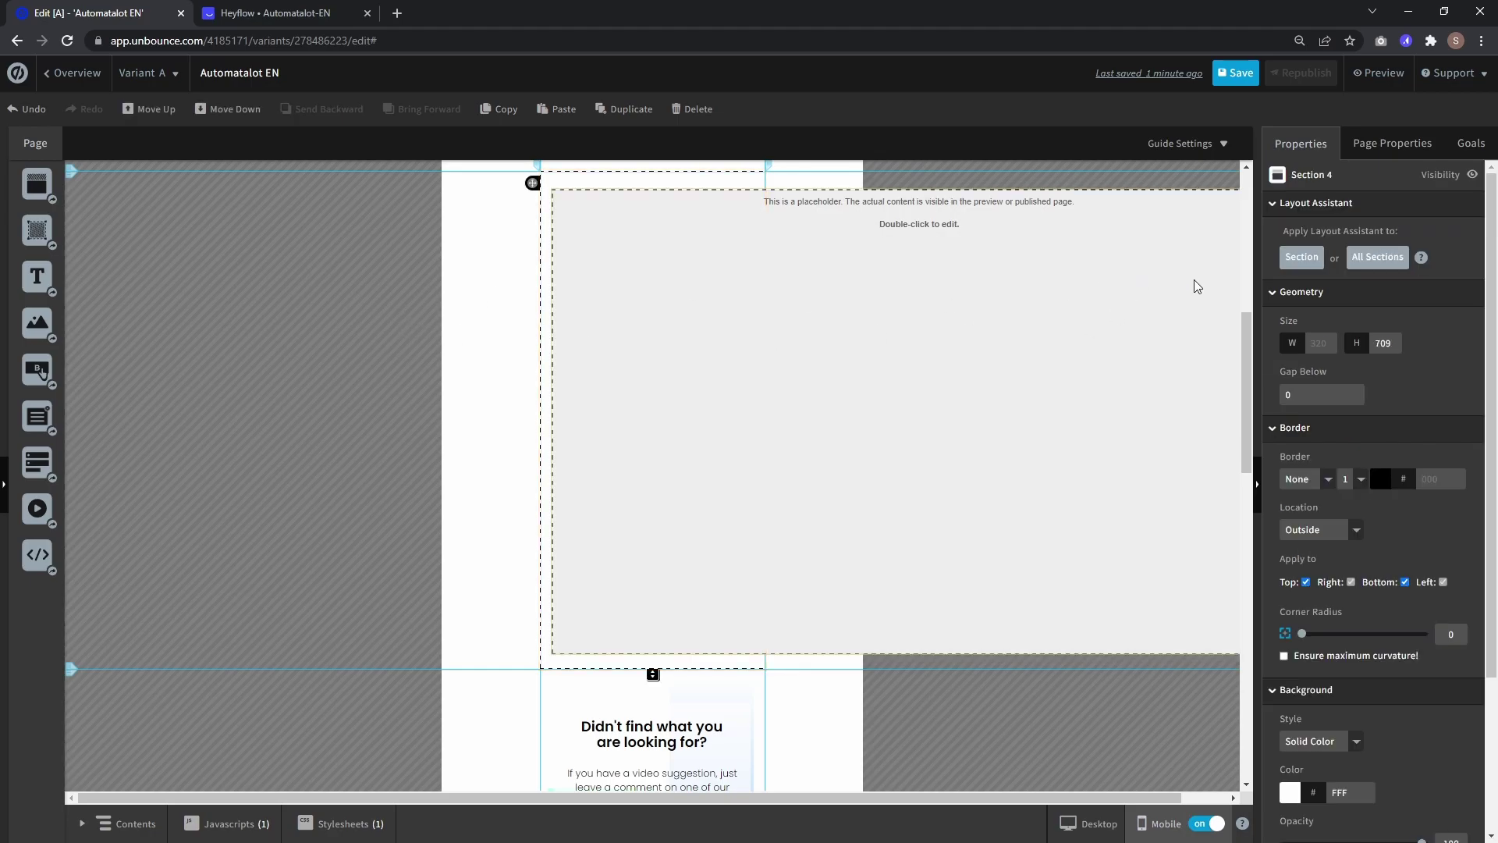
pyautogui.click(1297, 267)
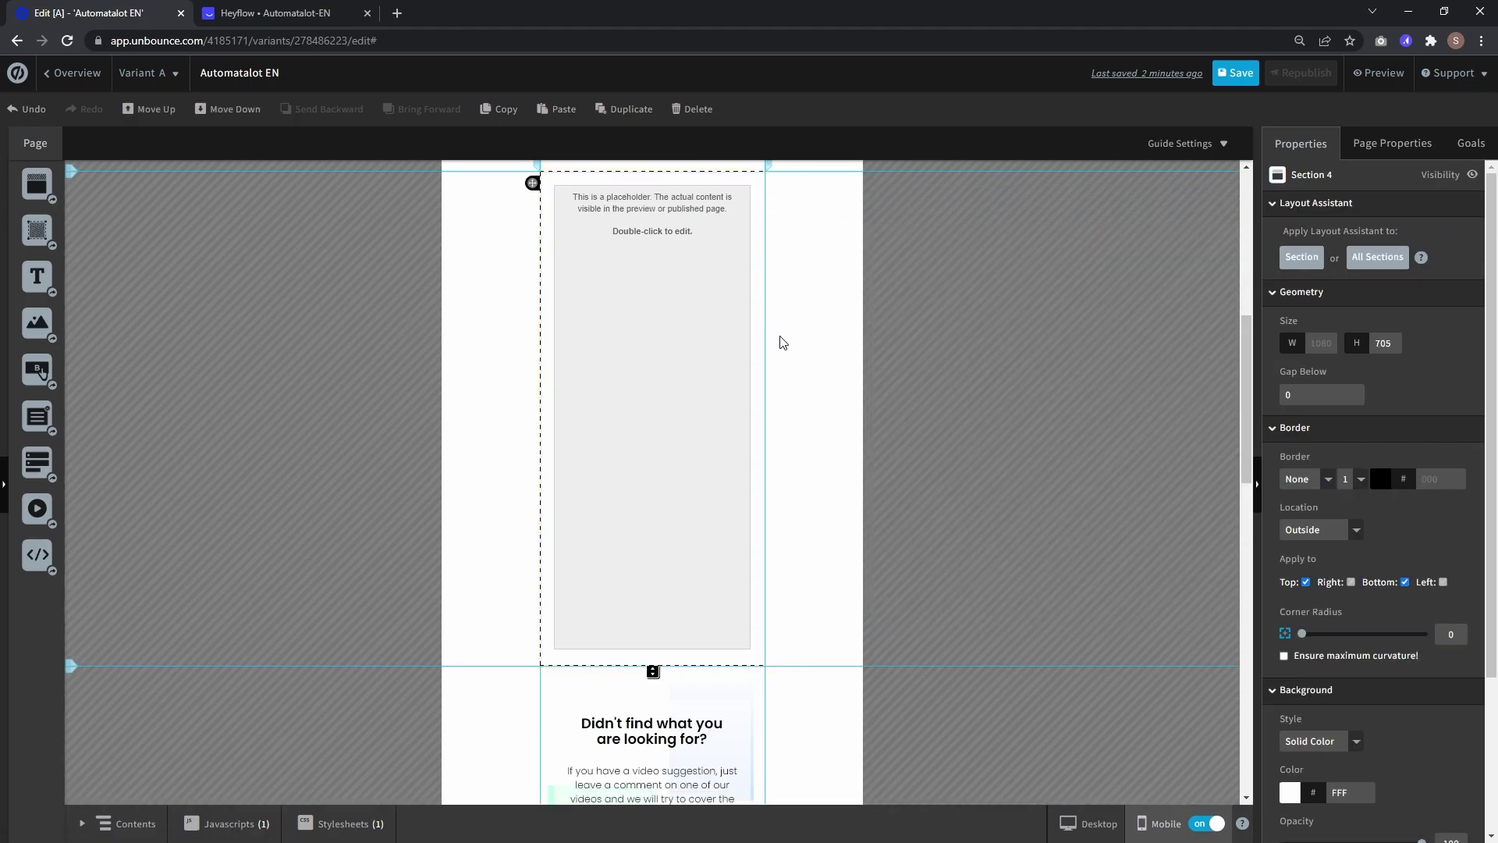
pyautogui.click(707, 347)
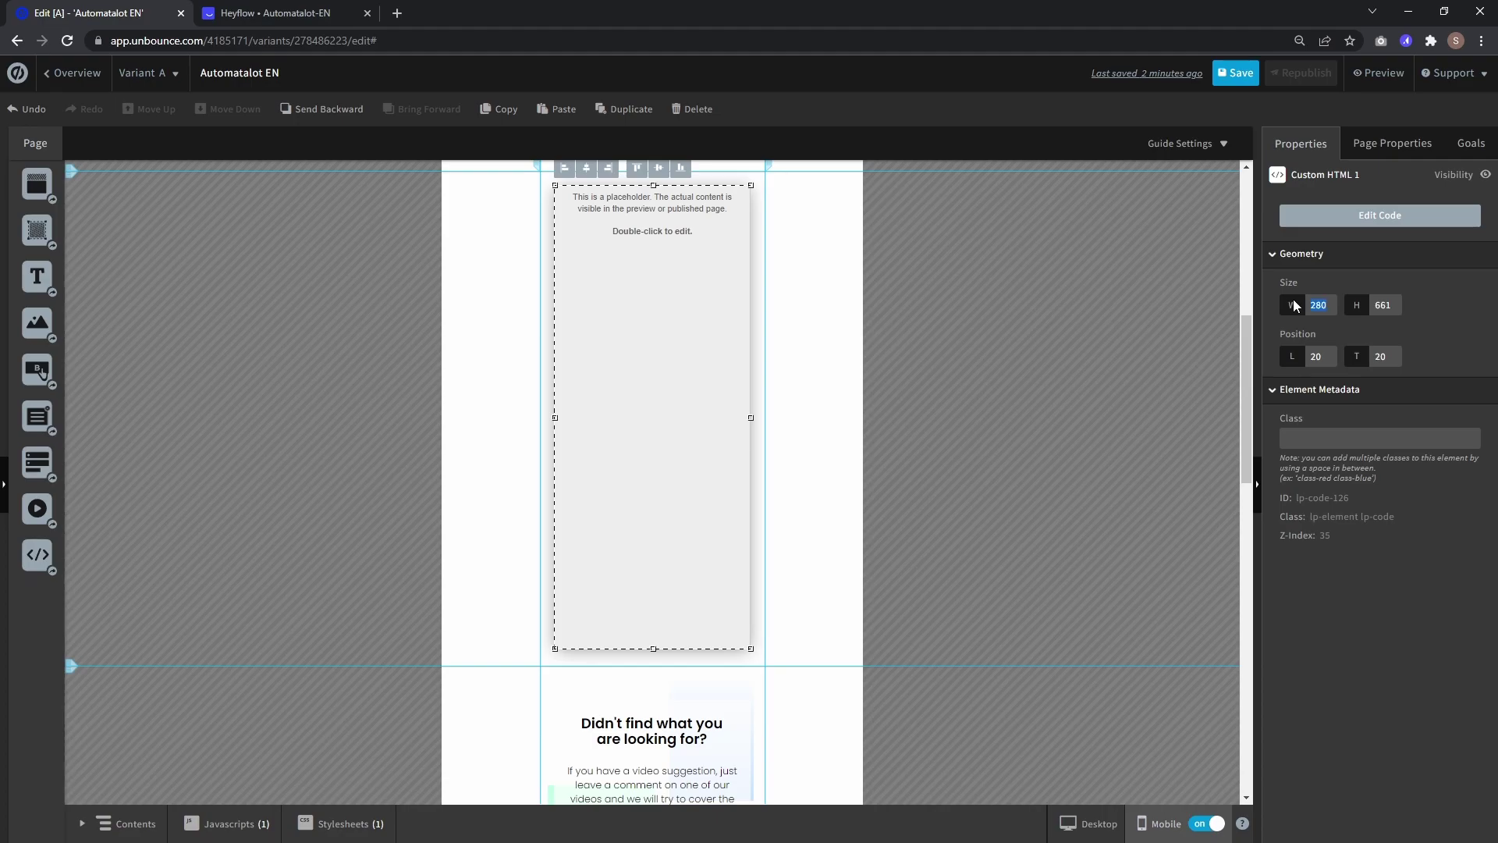
pyautogui.write('00')
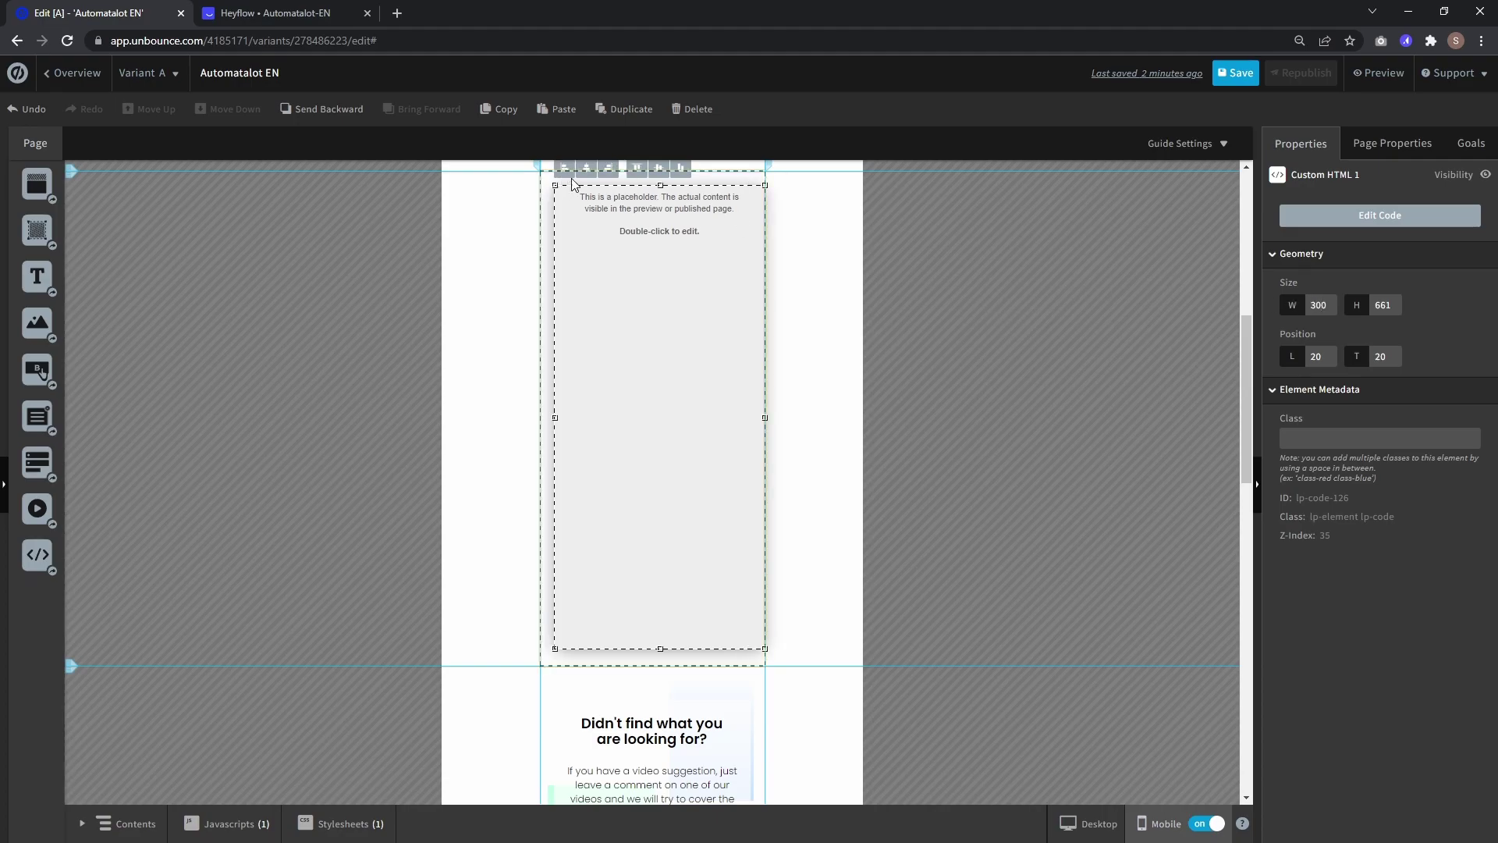
# Step: Make Section 4 taller, stretch the HTML block to 300×967 and save the page
pyautogui.click(526, 371)
pyautogui.scroll(-2, 586, 386)
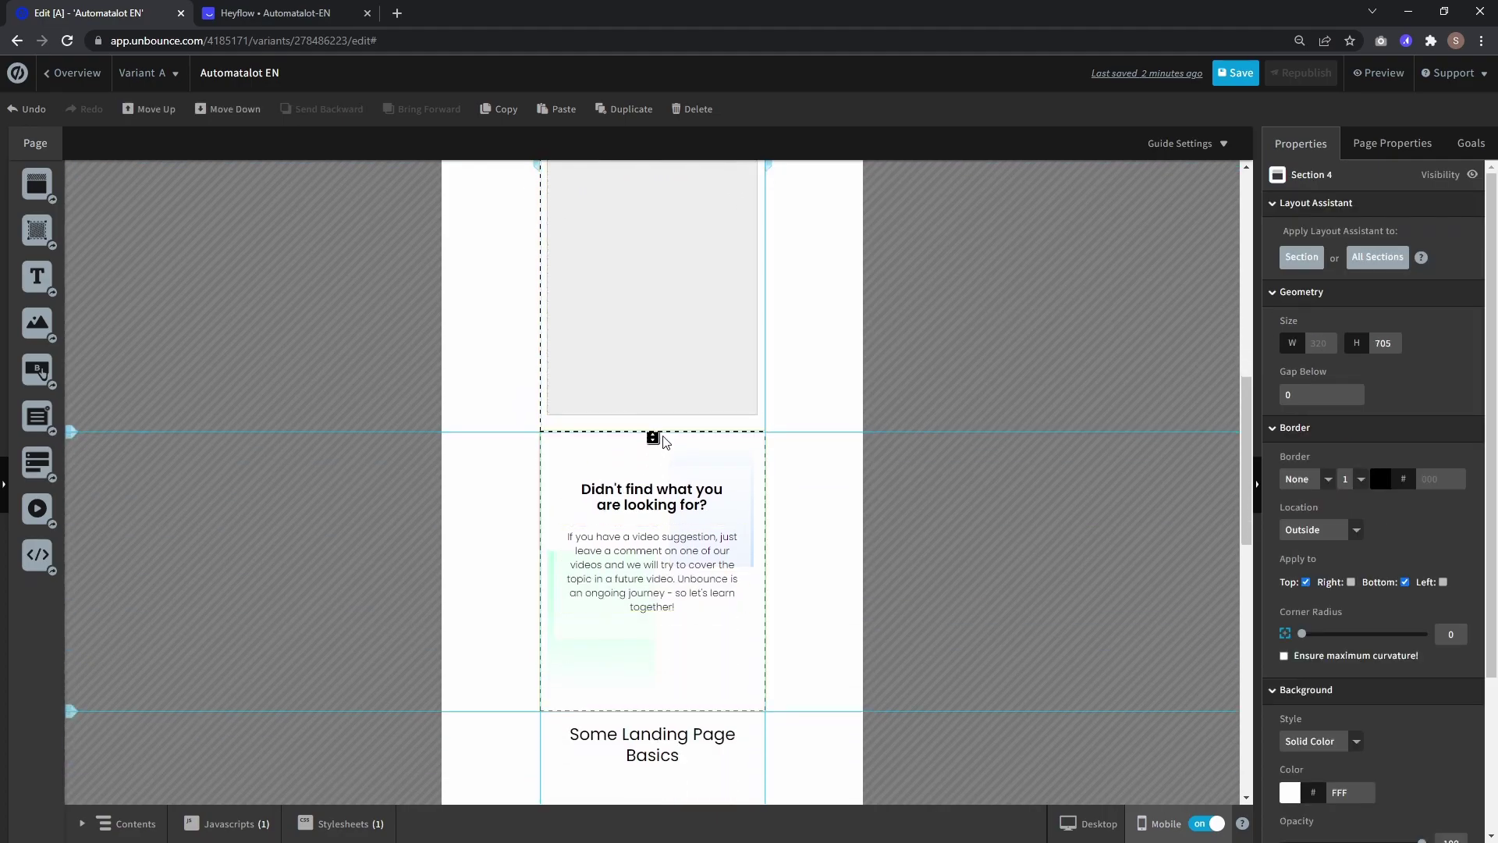
pyautogui.moveTo(653, 436); pyautogui.dragTo(652, 645)
pyautogui.click(651, 410)
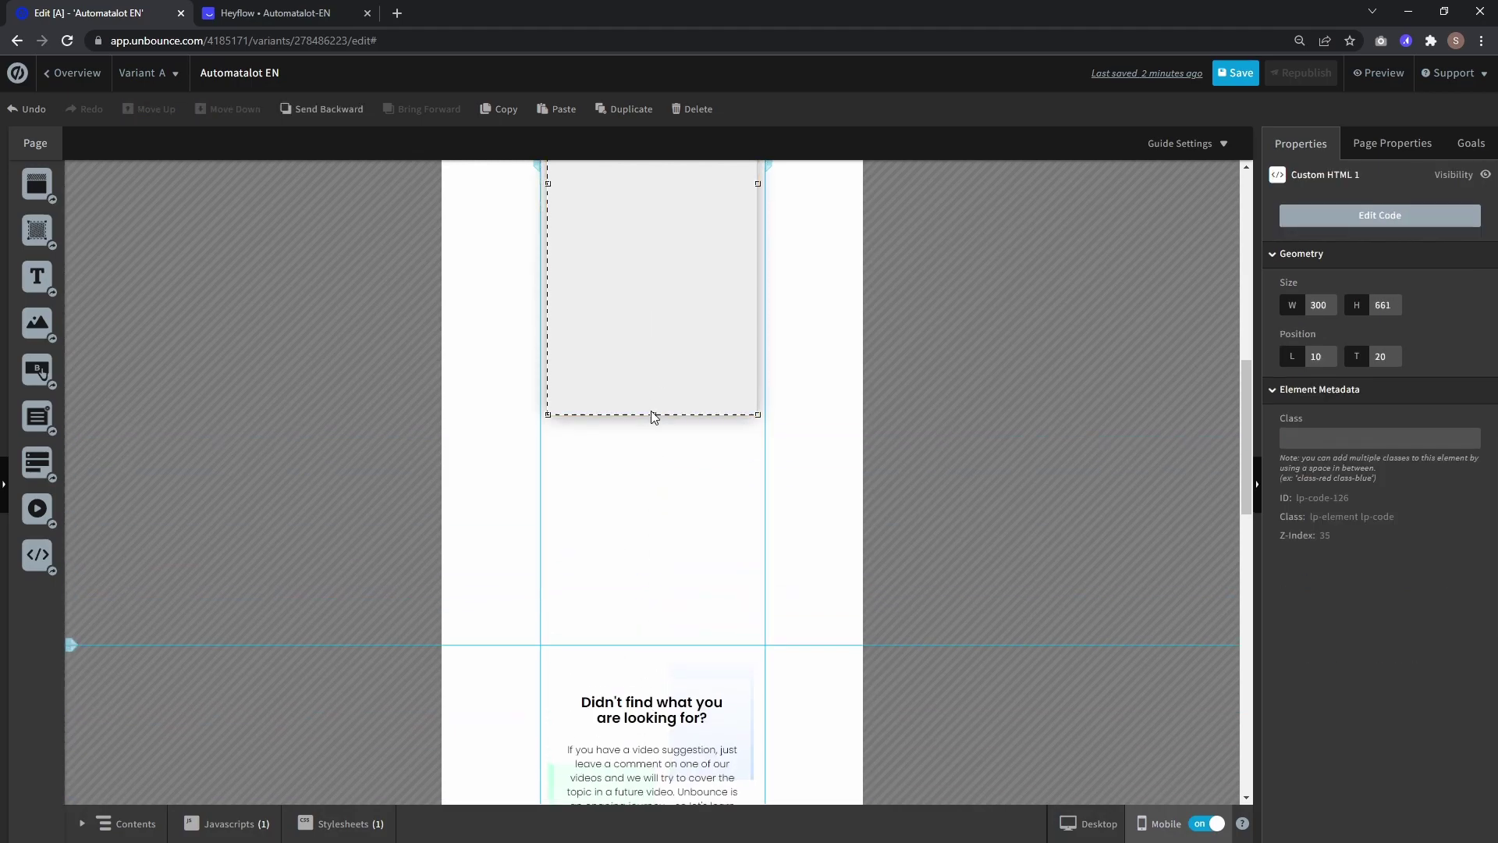
pyautogui.moveTo(654, 415); pyautogui.dragTo(666, 630)
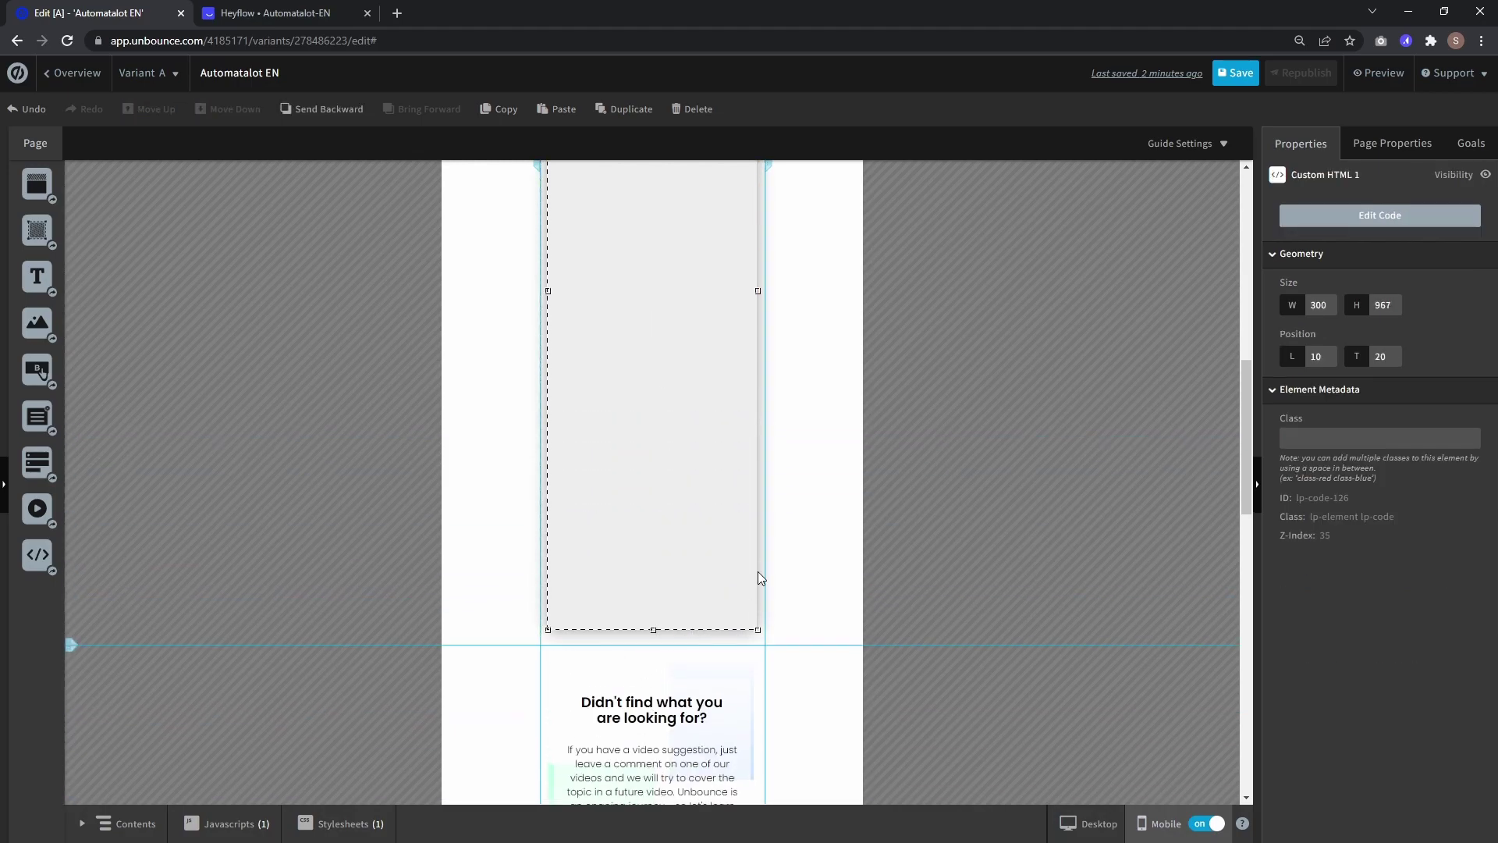
pyautogui.scroll(5, 853, 511)
pyautogui.scroll(2, 852, 510)
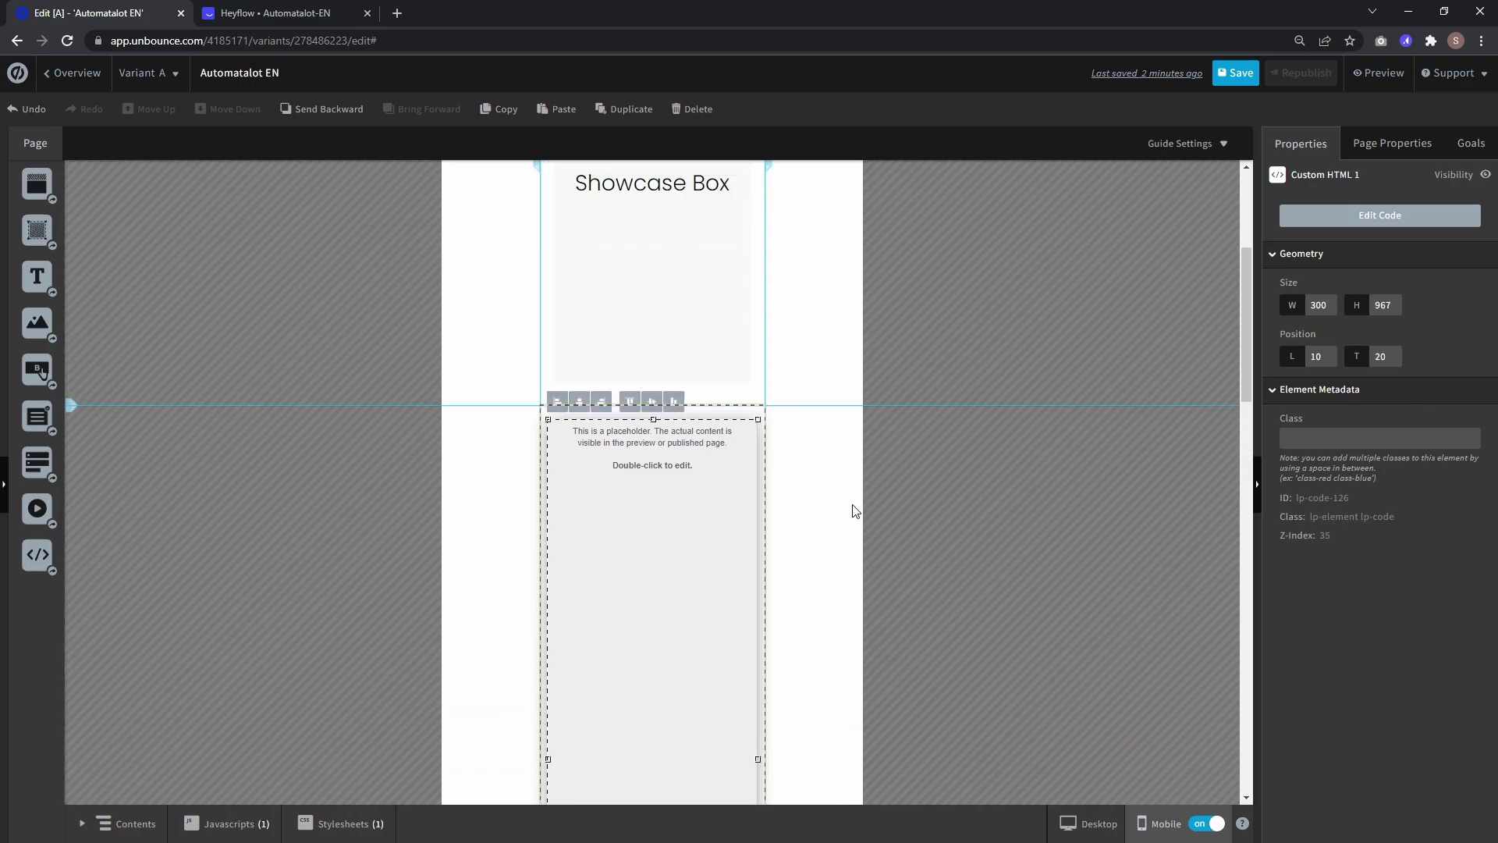
pyautogui.click(1240, 80)
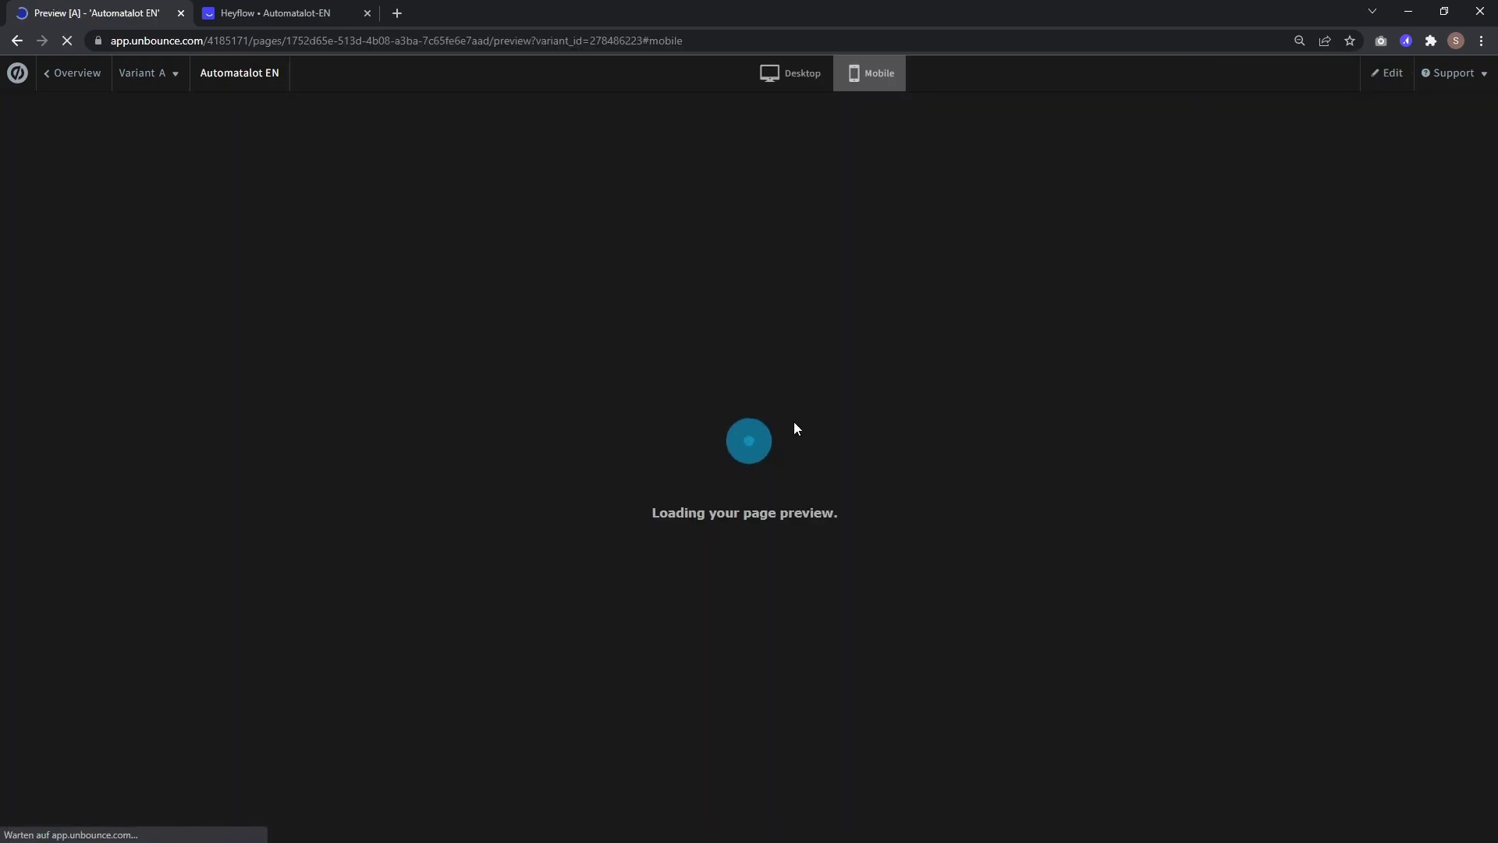
pyautogui.scroll(-3, 795, 428)
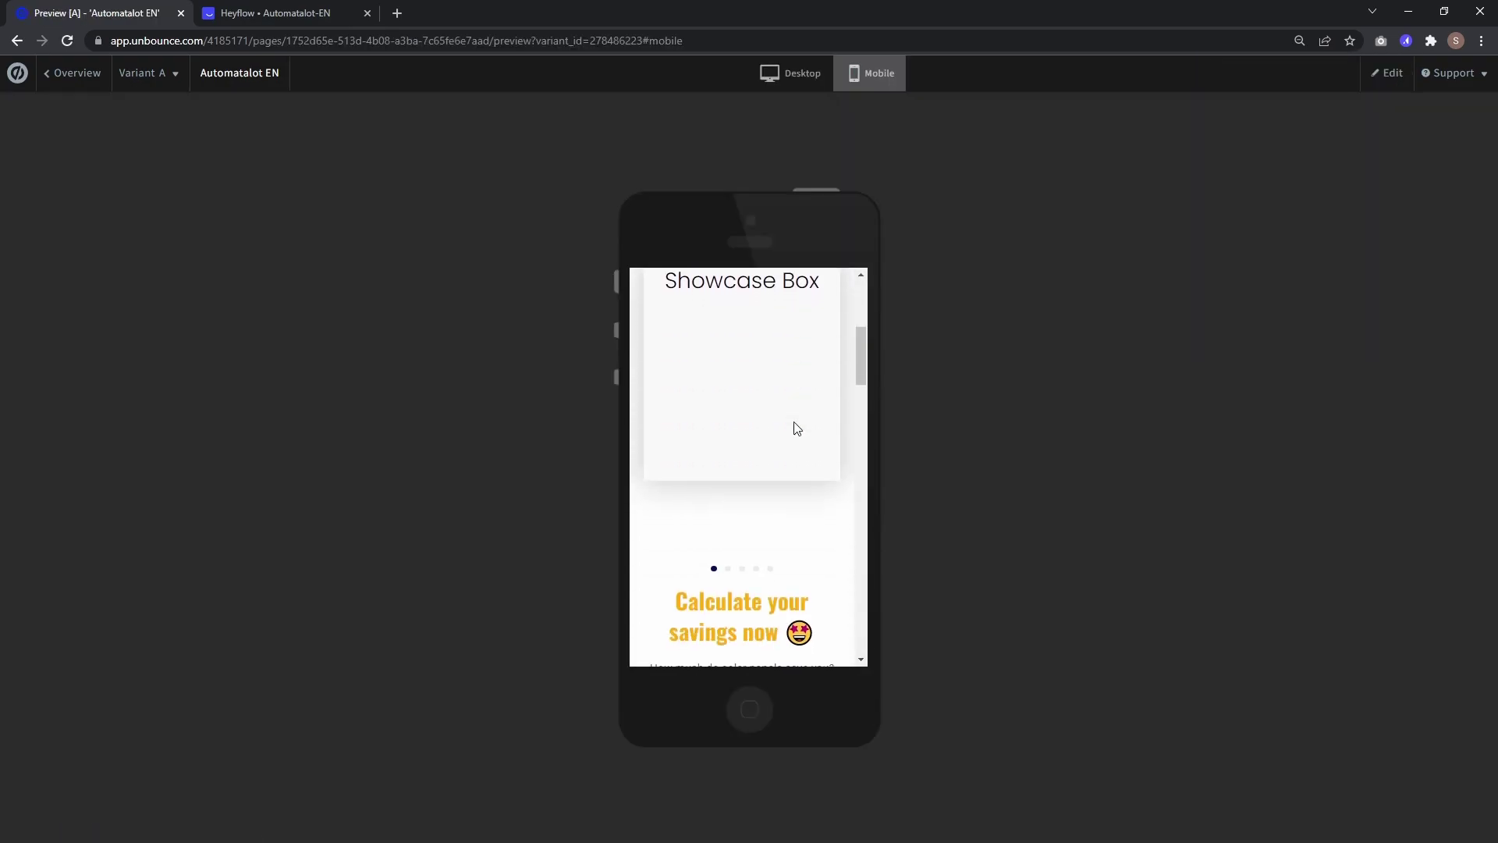
pyautogui.scroll(-2, 792, 425)
pyautogui.scroll(-2, 772, 424)
pyautogui.scroll(-1, 750, 510)
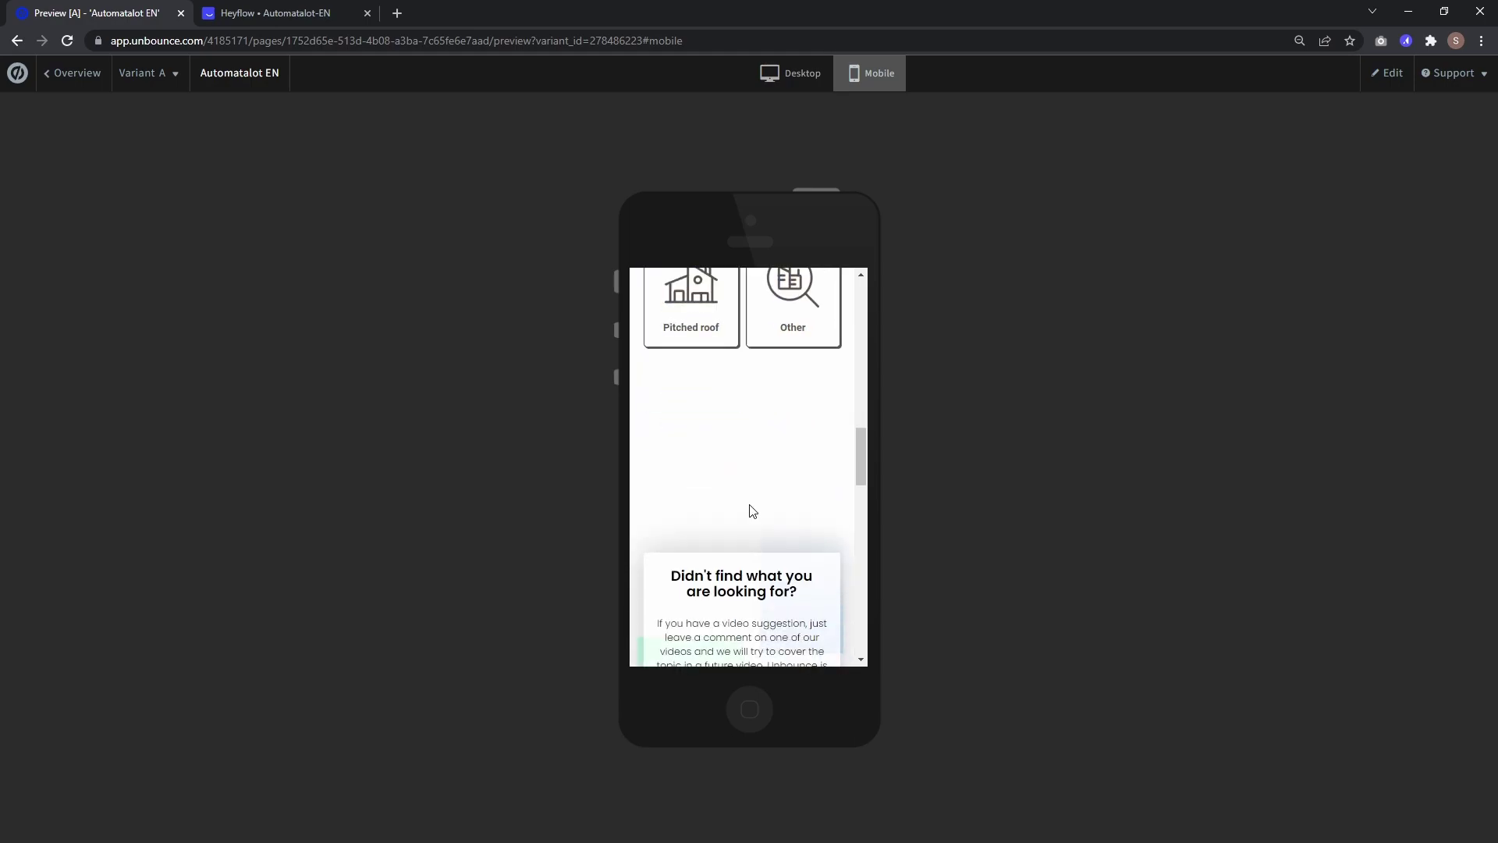
pyautogui.scroll(1, 797, 475)
pyautogui.scroll(1, 790, 434)
pyautogui.scroll(-1, 762, 416)
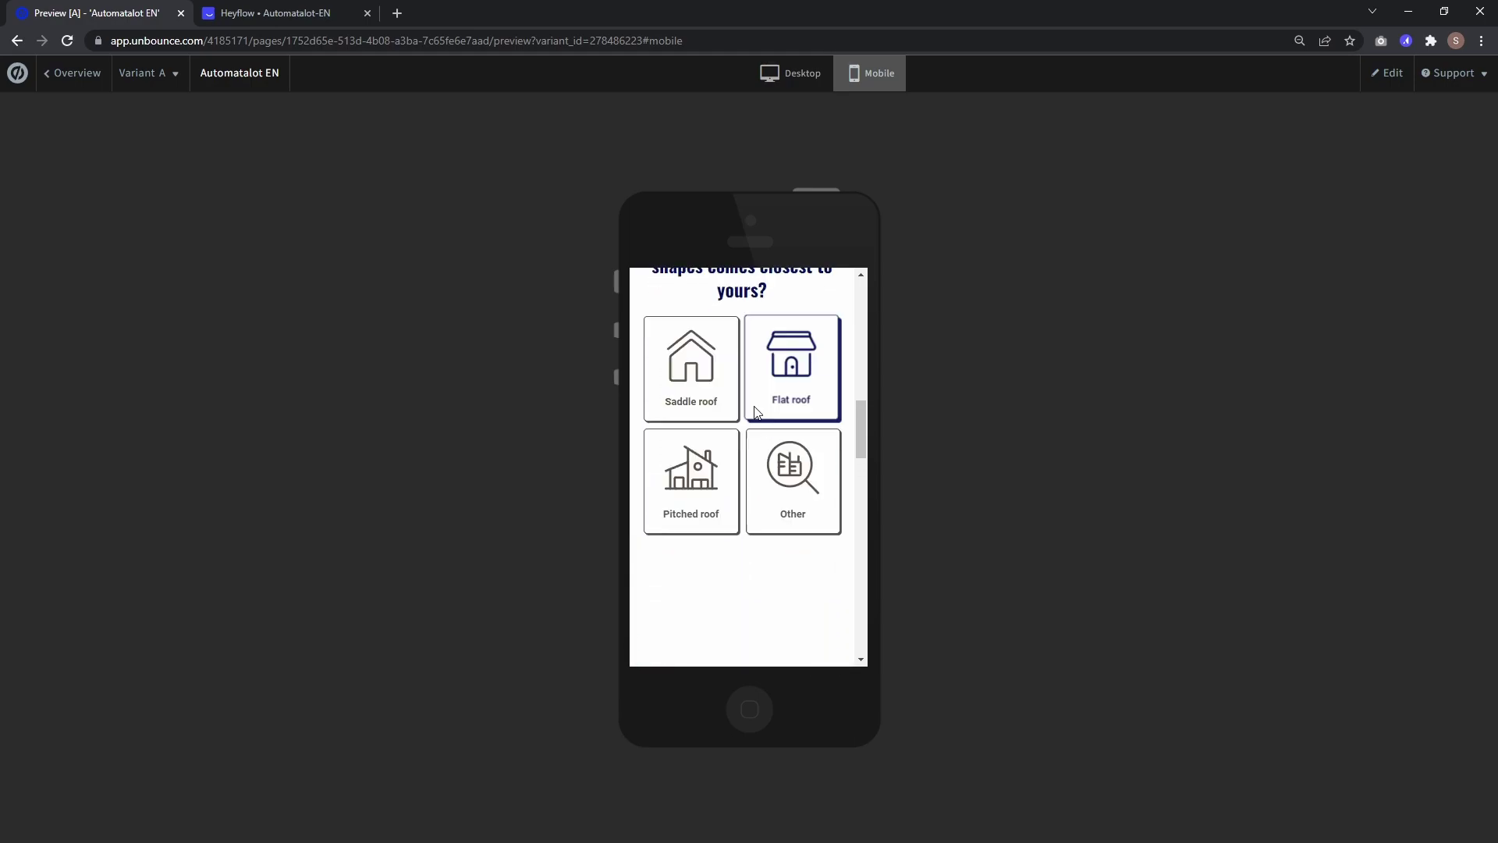
# Step: Answer Saddle roof and At midday, accept the terms and submit the embedded form in the mobile preview
pyautogui.click(702, 358)
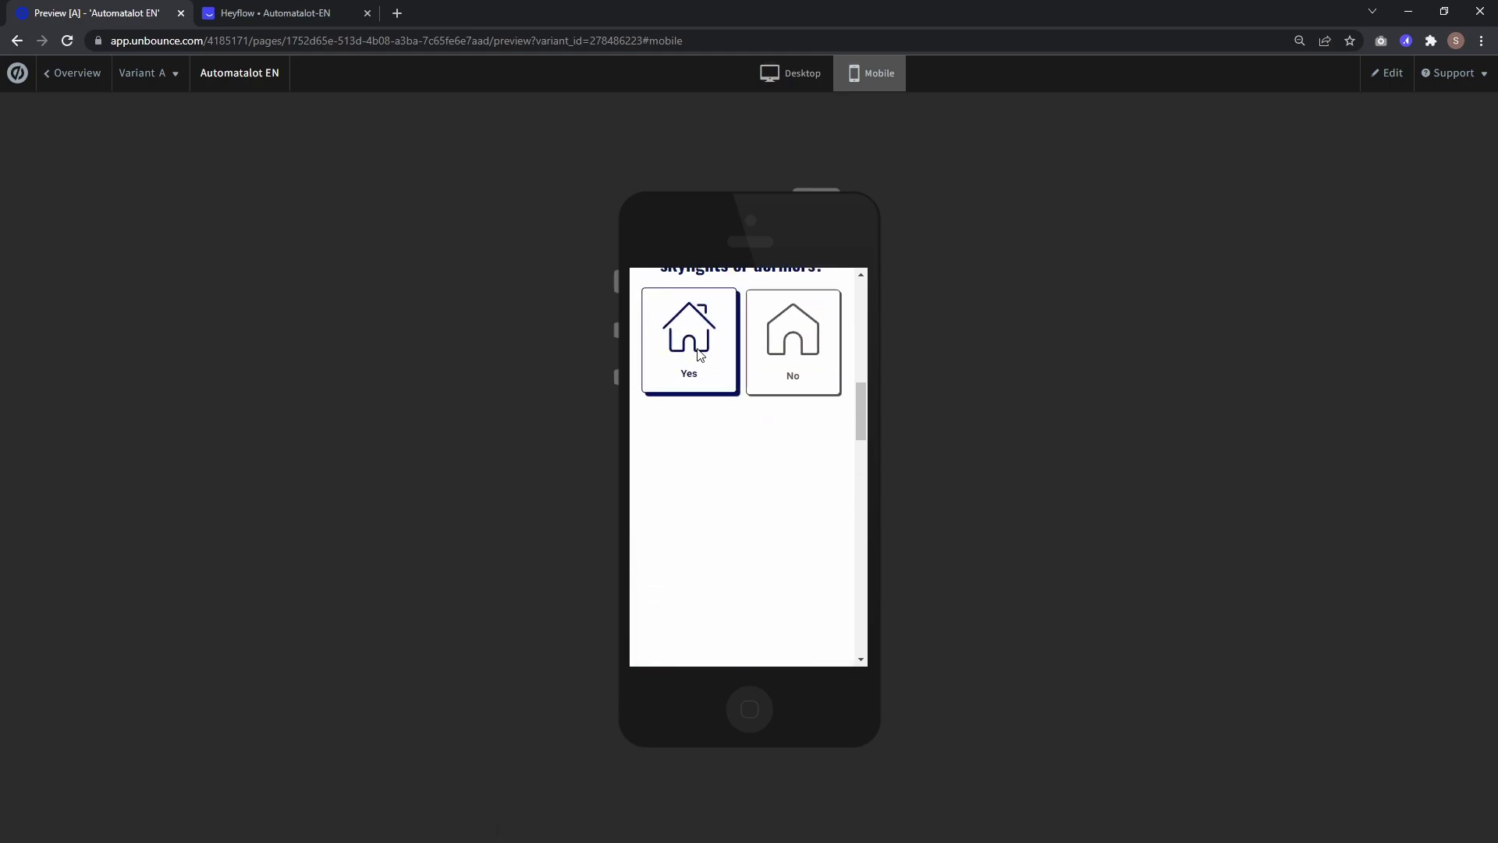
pyautogui.click(755, 416)
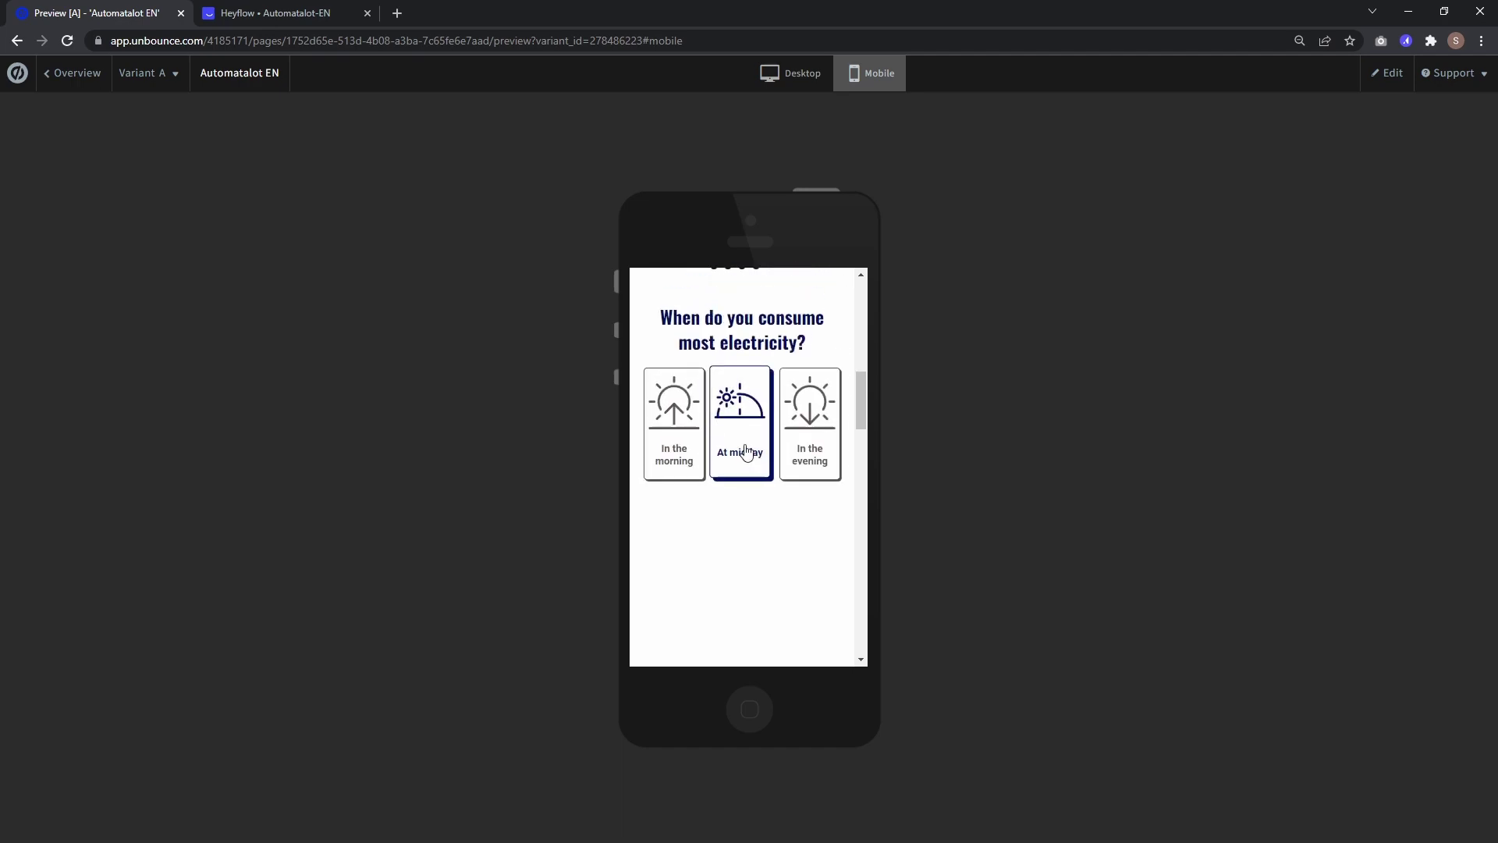
pyautogui.click(759, 434)
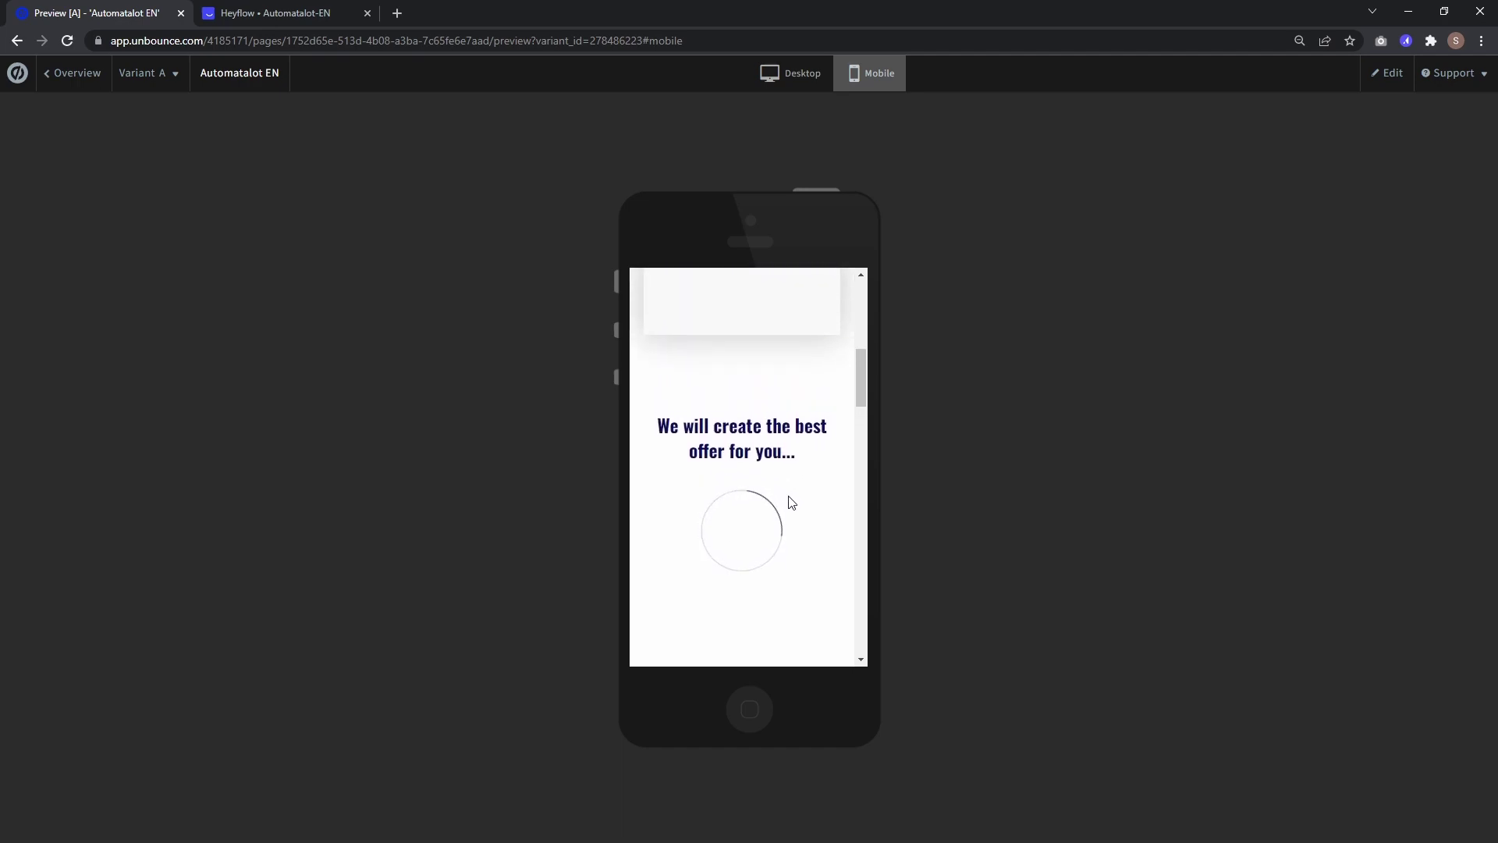
pyautogui.scroll(-3, 787, 502)
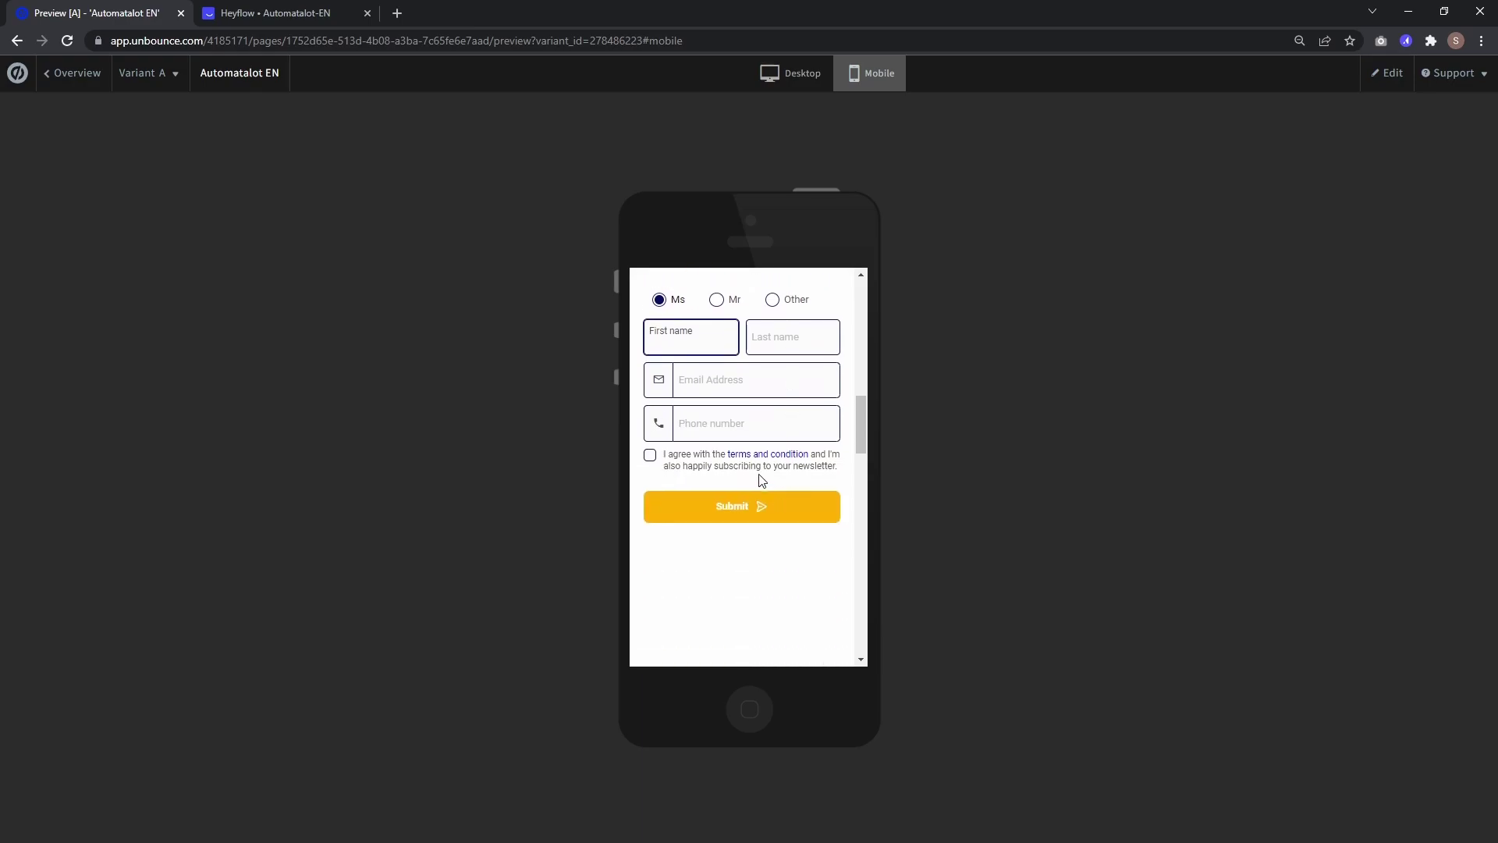
pyautogui.scroll(-1, 756, 480)
pyautogui.scroll(1, 759, 515)
pyautogui.scroll(1, 760, 538)
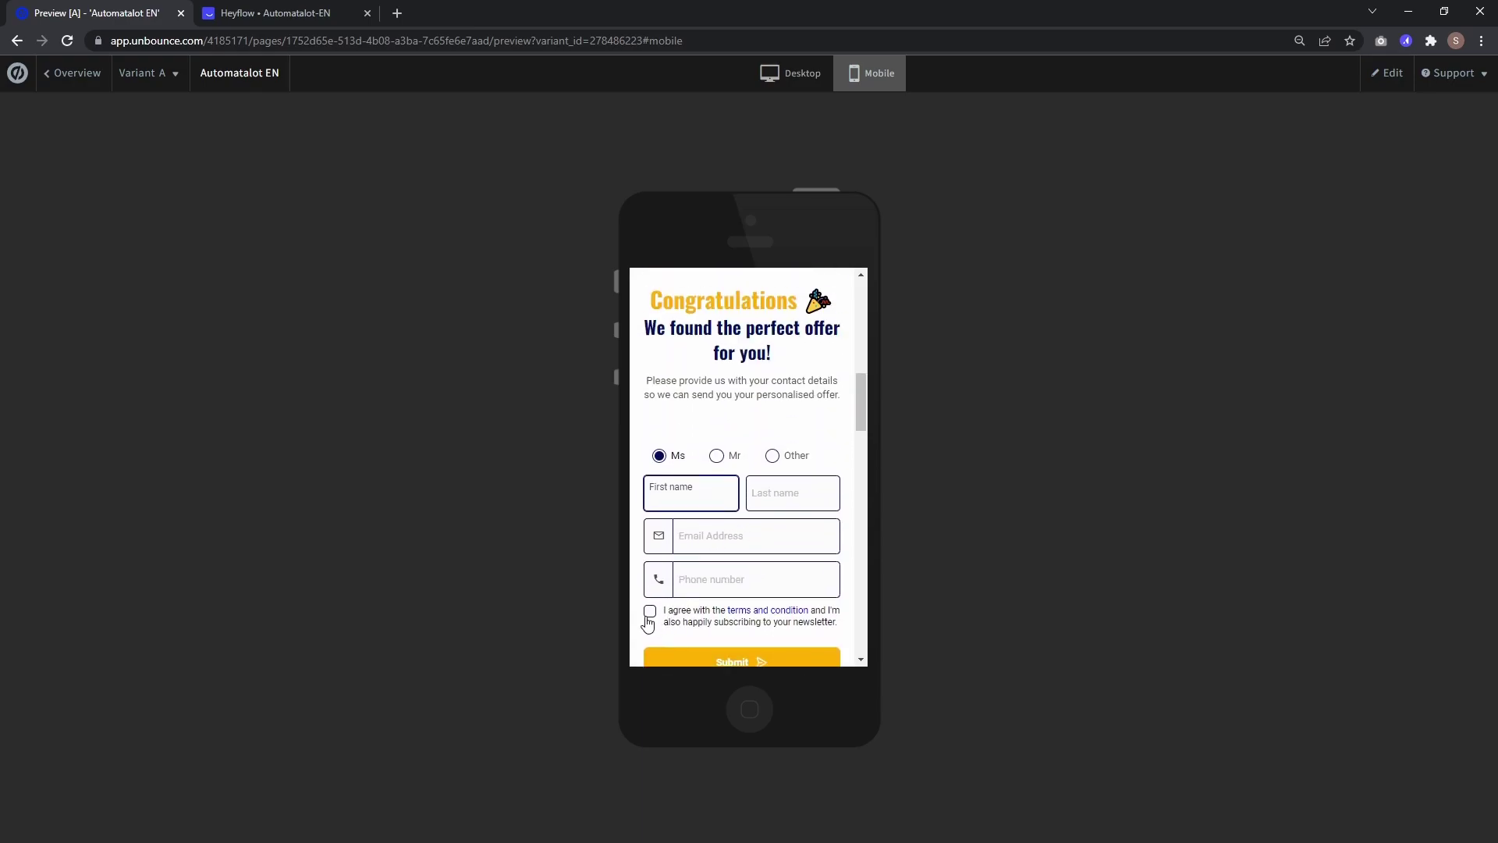
pyautogui.click(650, 612)
pyautogui.scroll(-1, 702, 550)
pyautogui.click(721, 512)
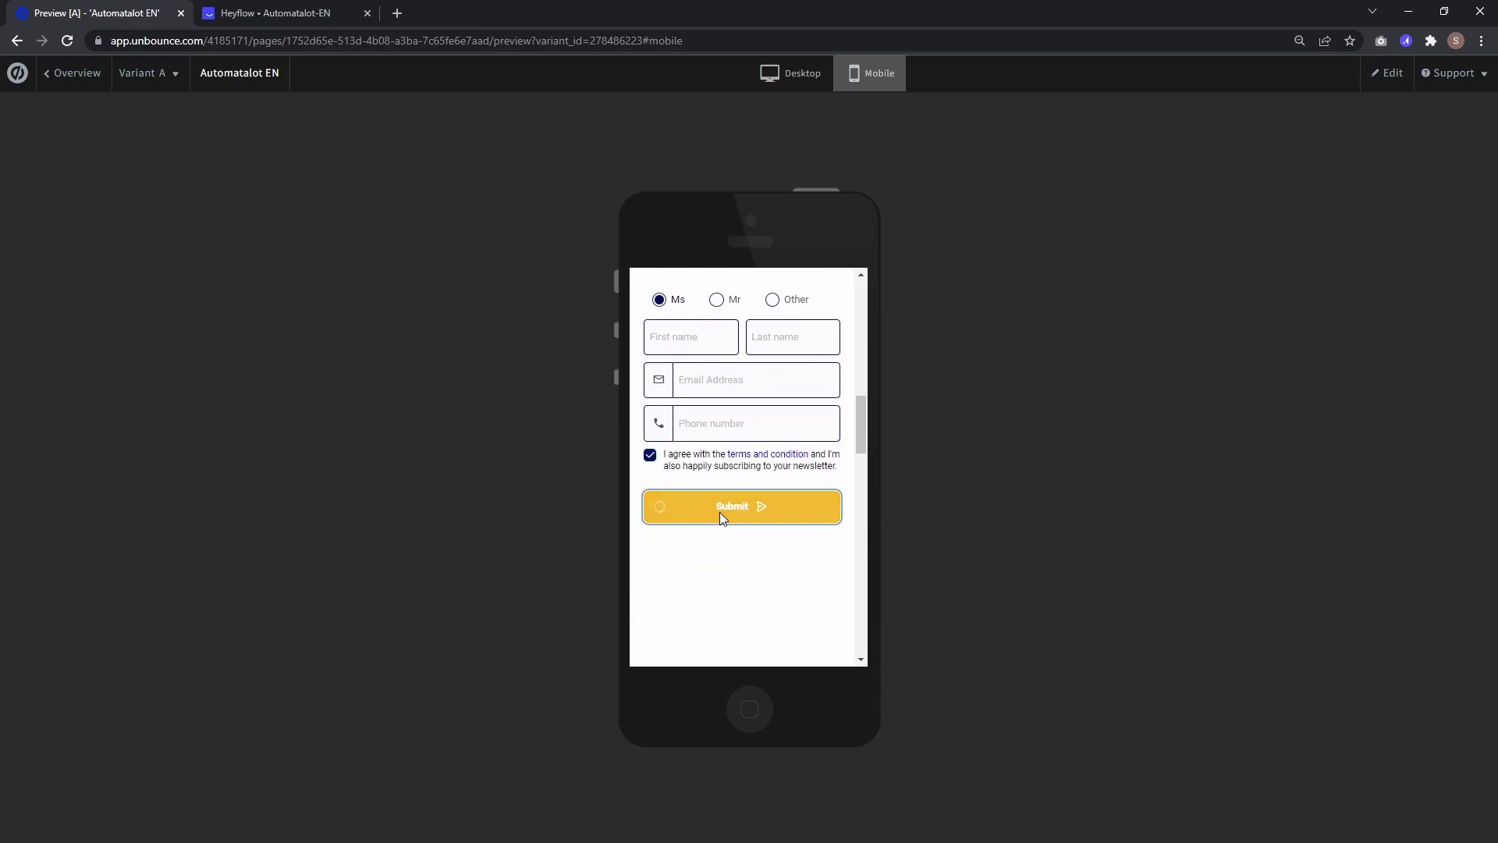
pyautogui.scroll(-1, 781, 465)
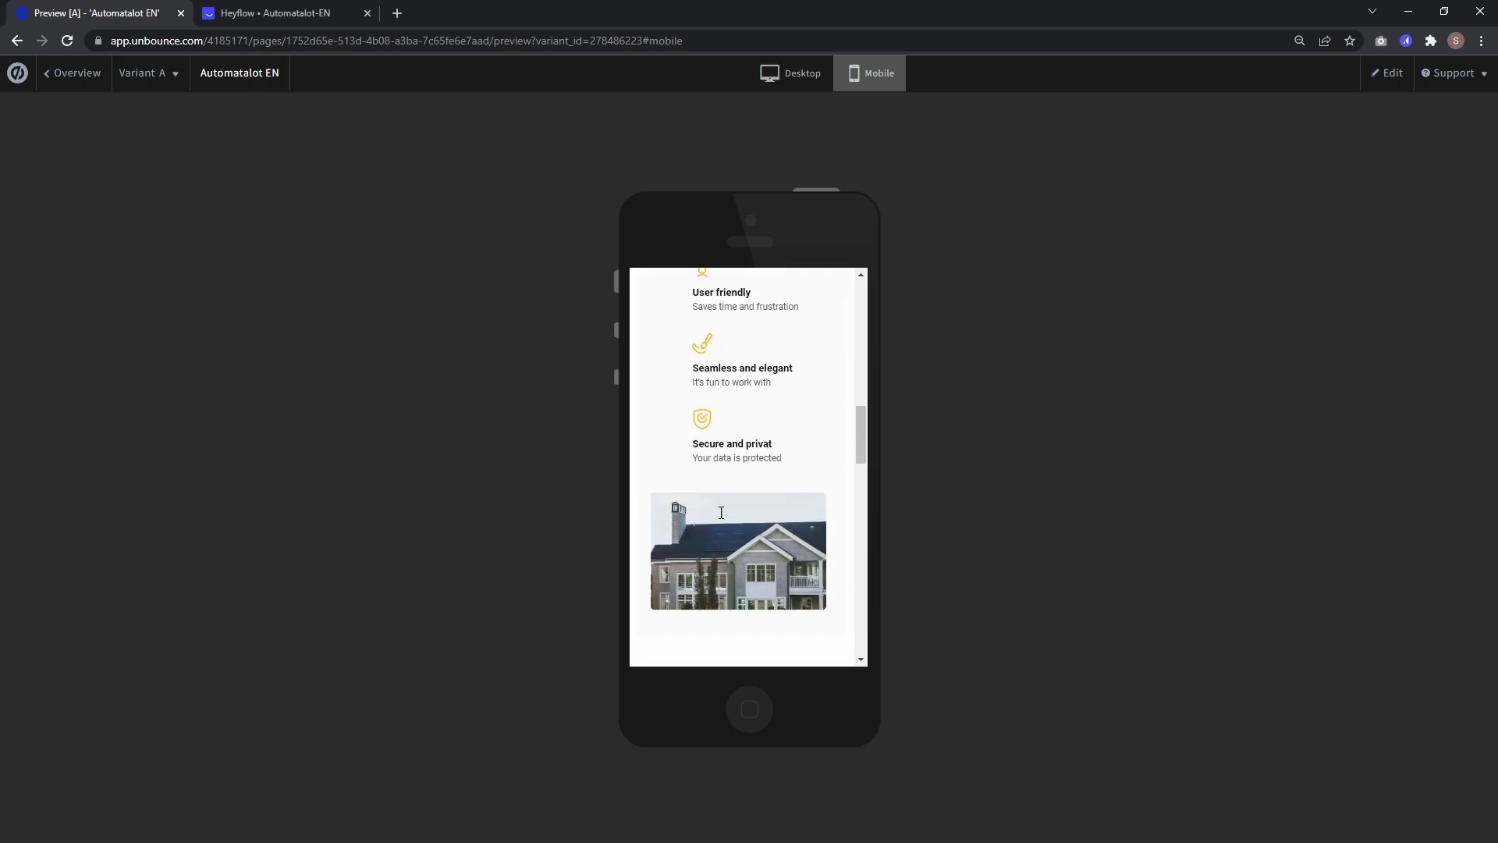
pyautogui.scroll(-2, 782, 464)
pyautogui.scroll(2, 796, 474)
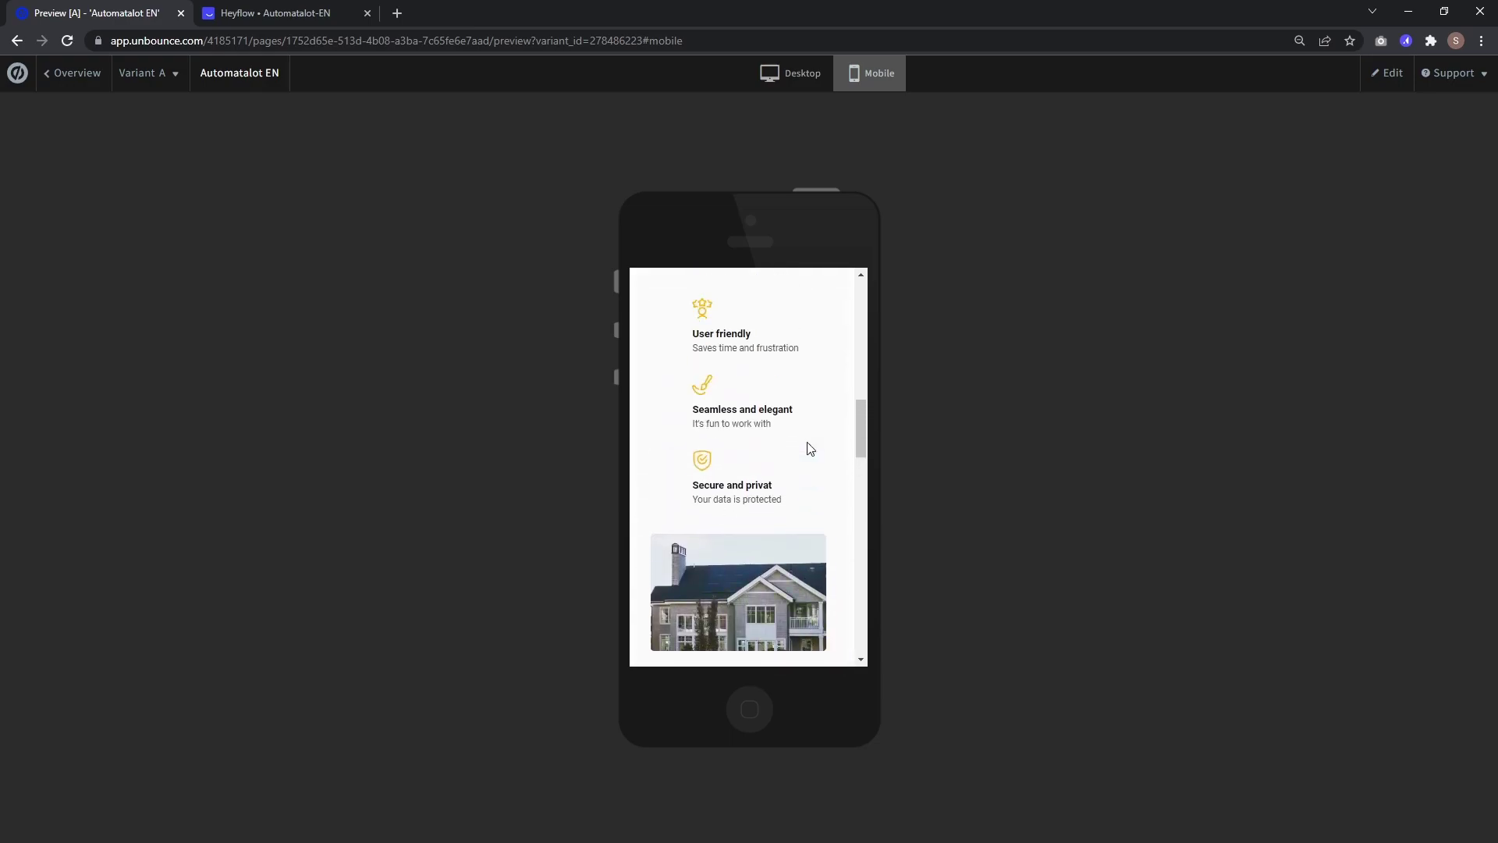
pyautogui.scroll(1, 793, 461)
pyautogui.scroll(1, 784, 433)
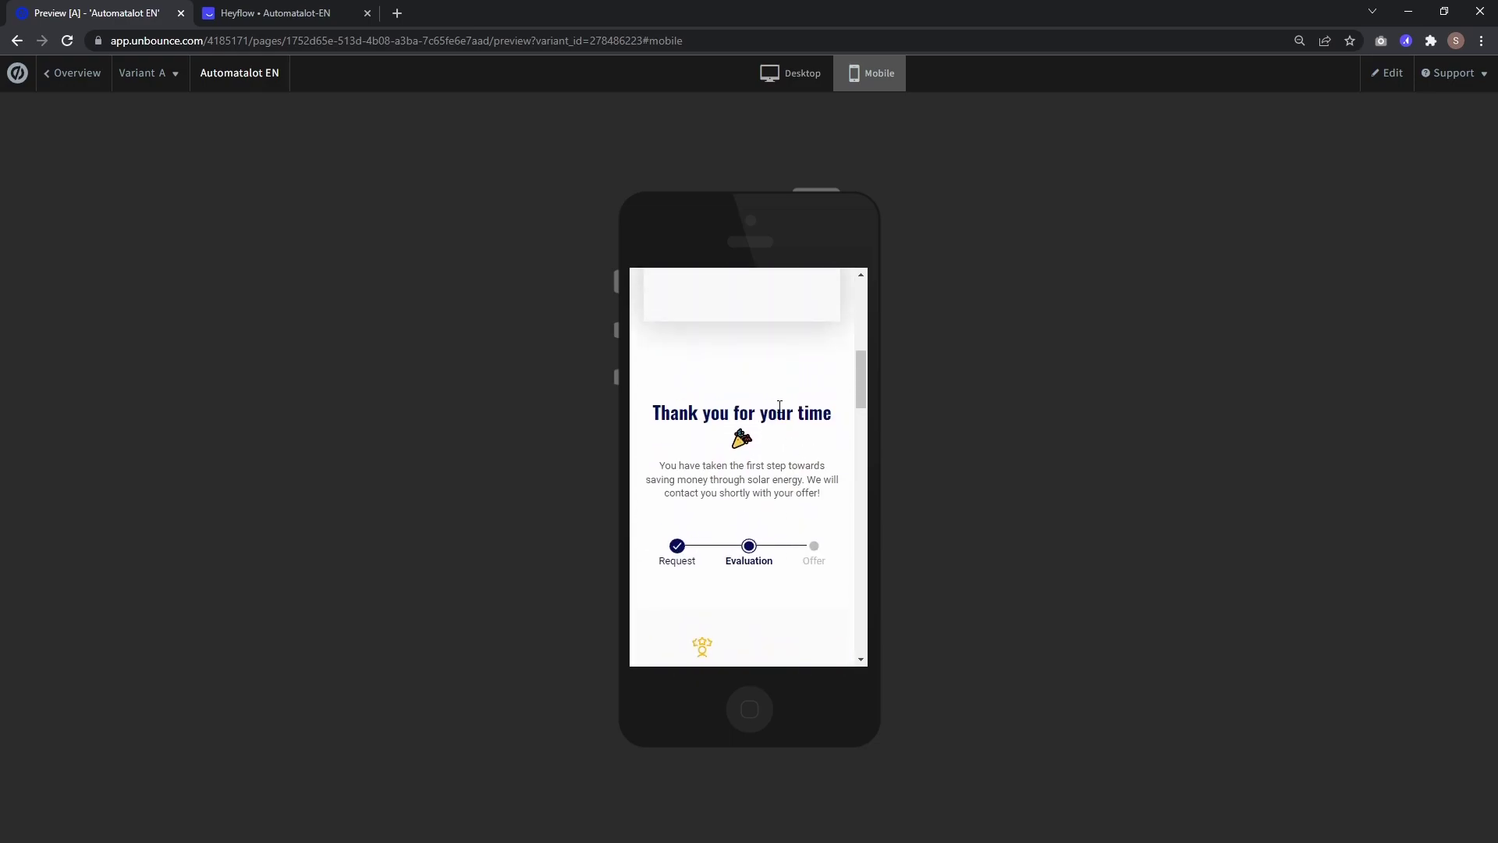
# Step: Reload the desktop preview and answer Flat roof, Yes, household size and At midday to reach the contact form
pyautogui.click(804, 75)
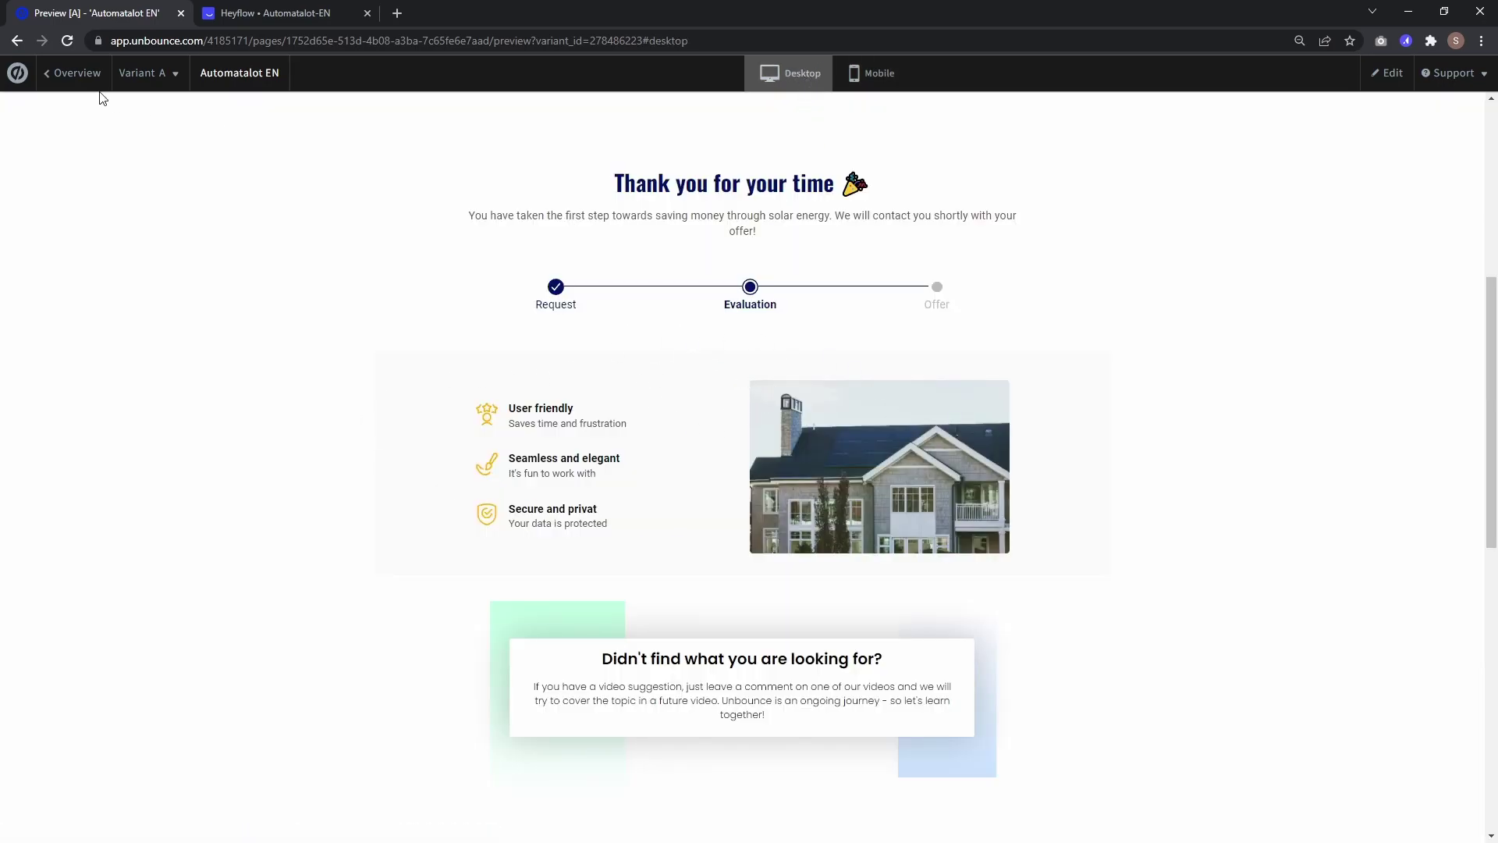
pyautogui.click(68, 40)
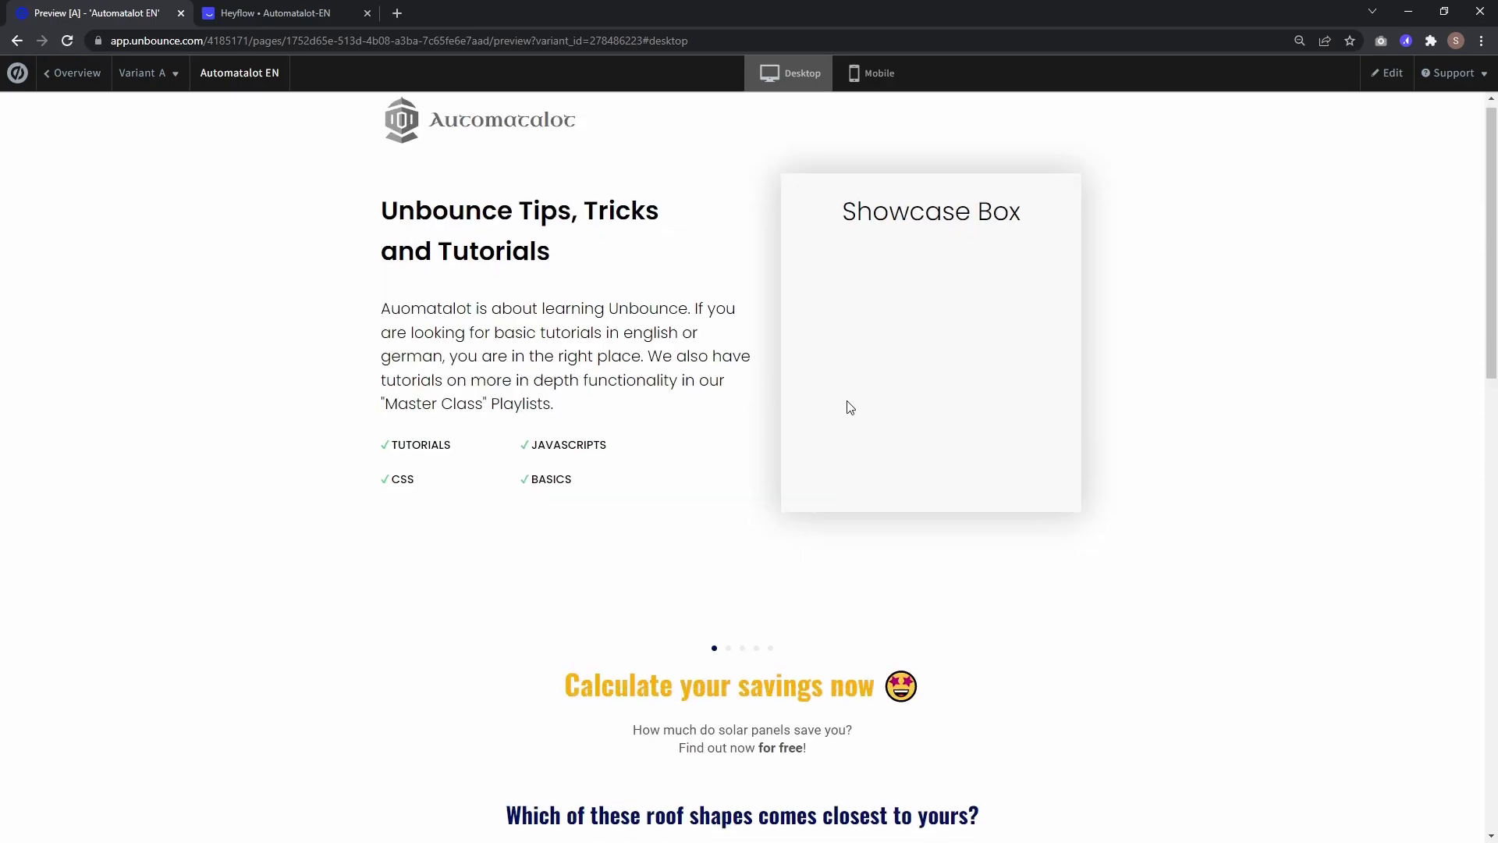
pyautogui.scroll(-3, 849, 408)
pyautogui.scroll(-2, 845, 408)
pyautogui.click(687, 421)
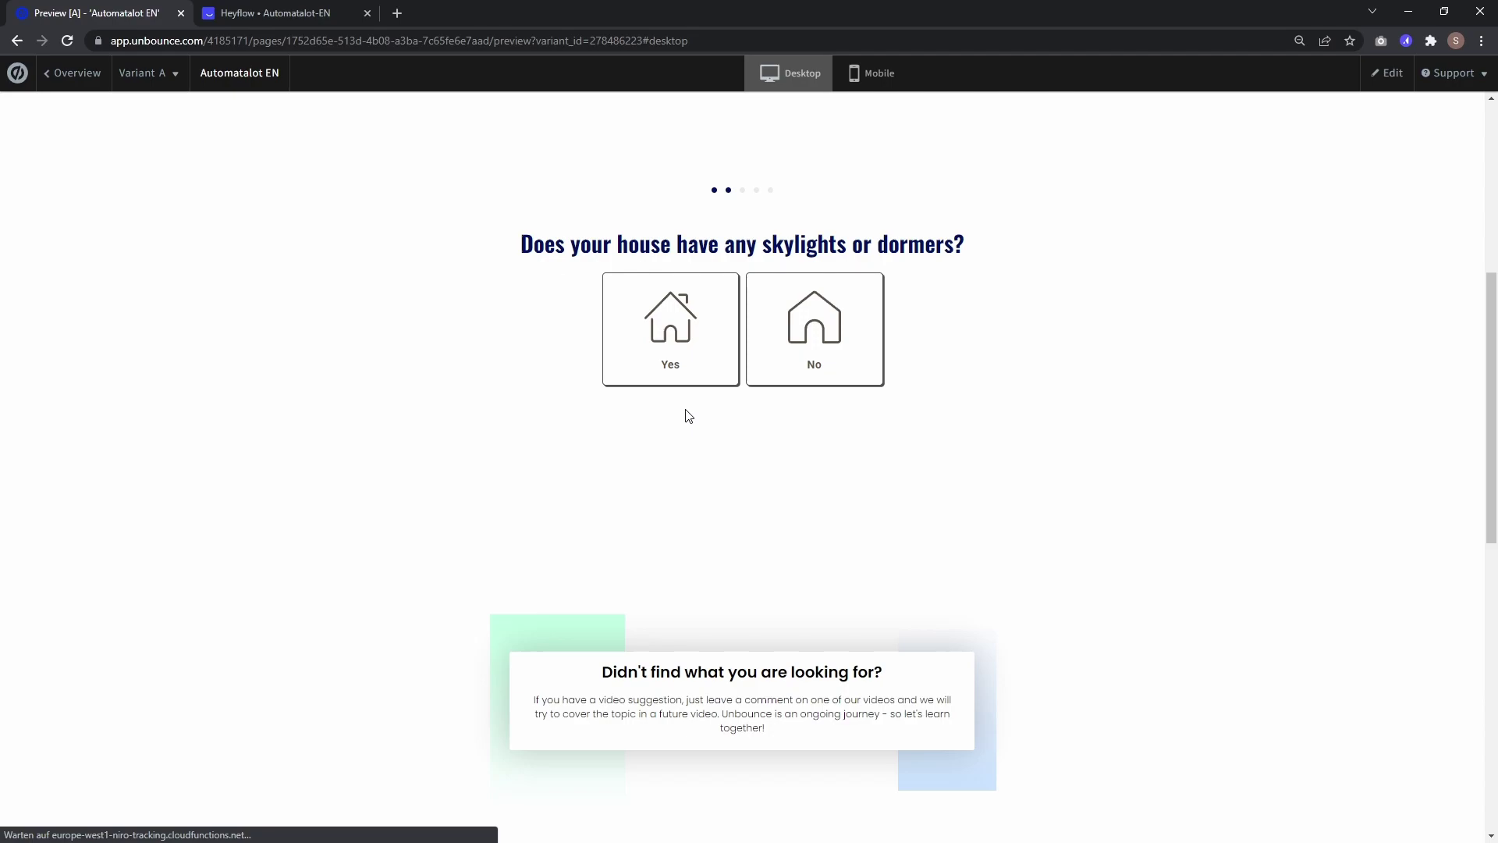
pyautogui.click(696, 350)
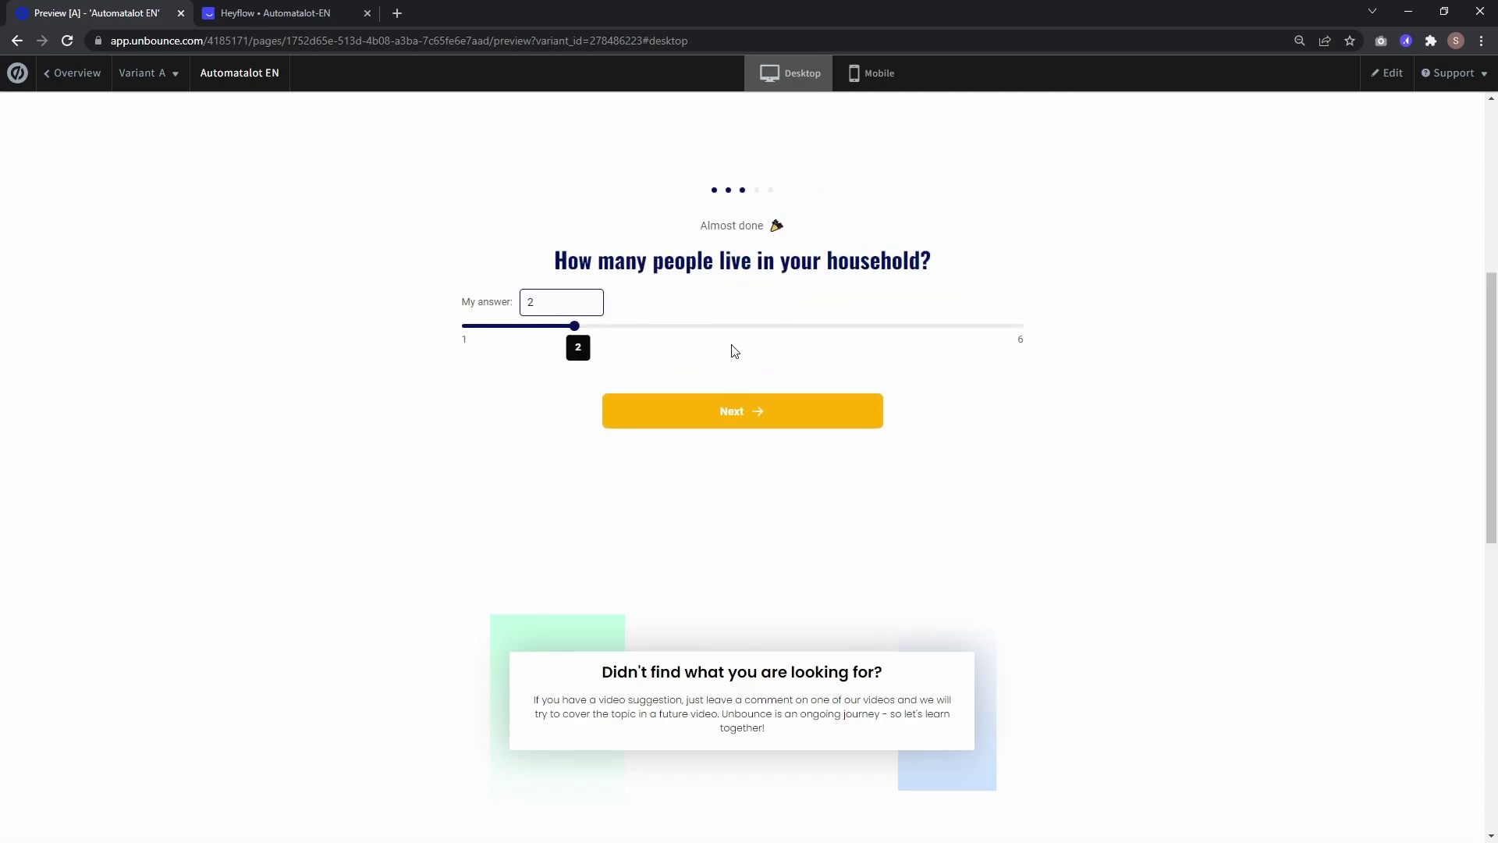
pyautogui.click(763, 414)
pyautogui.click(753, 354)
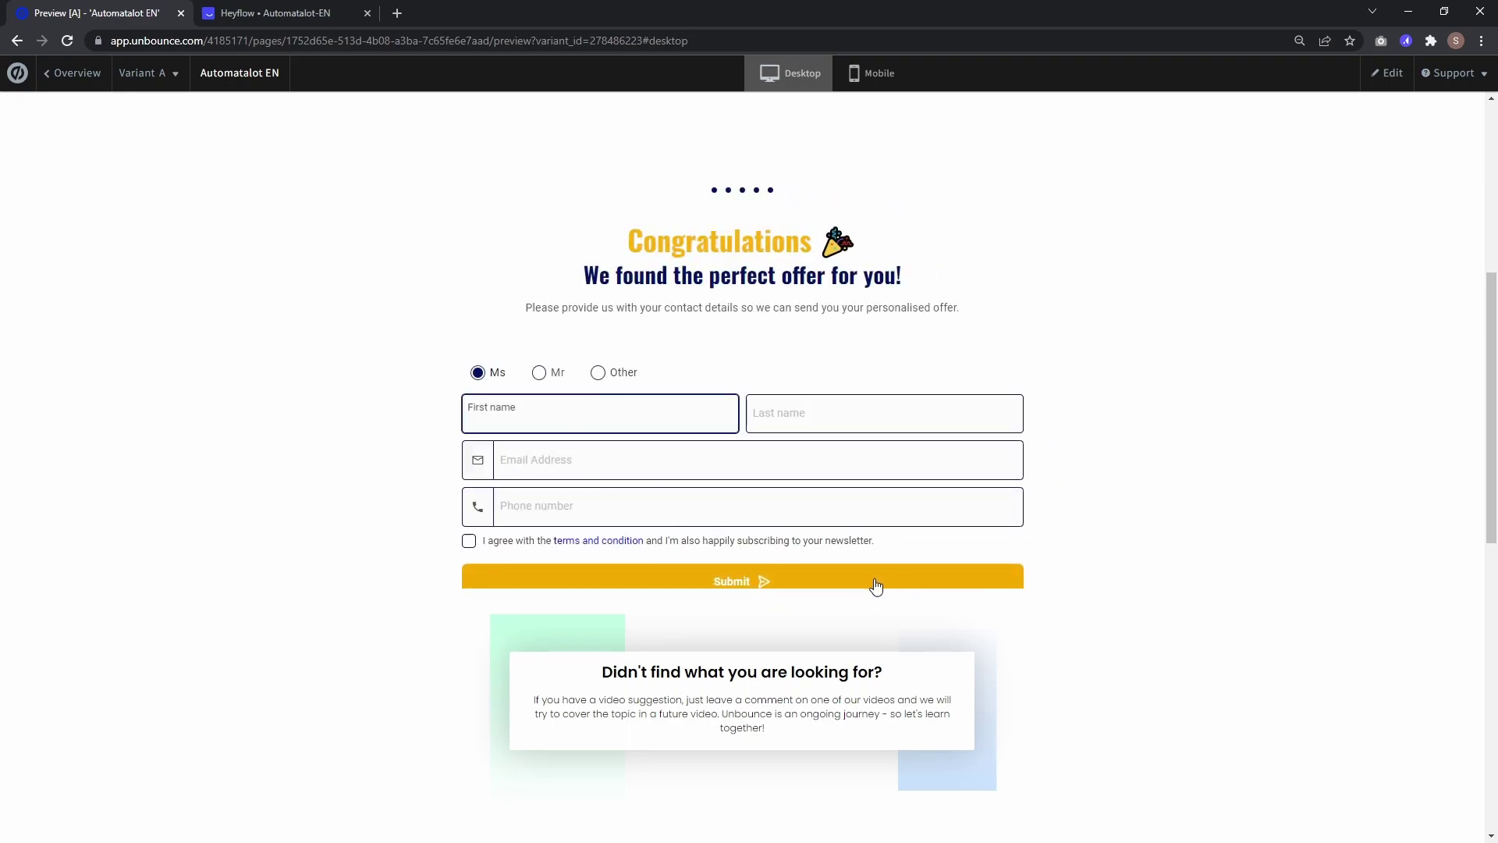
# Step: Make Section 4 taller, stretch the Custom HTML block to 1046×746, save and reopen the preview
pyautogui.click(1389, 72)
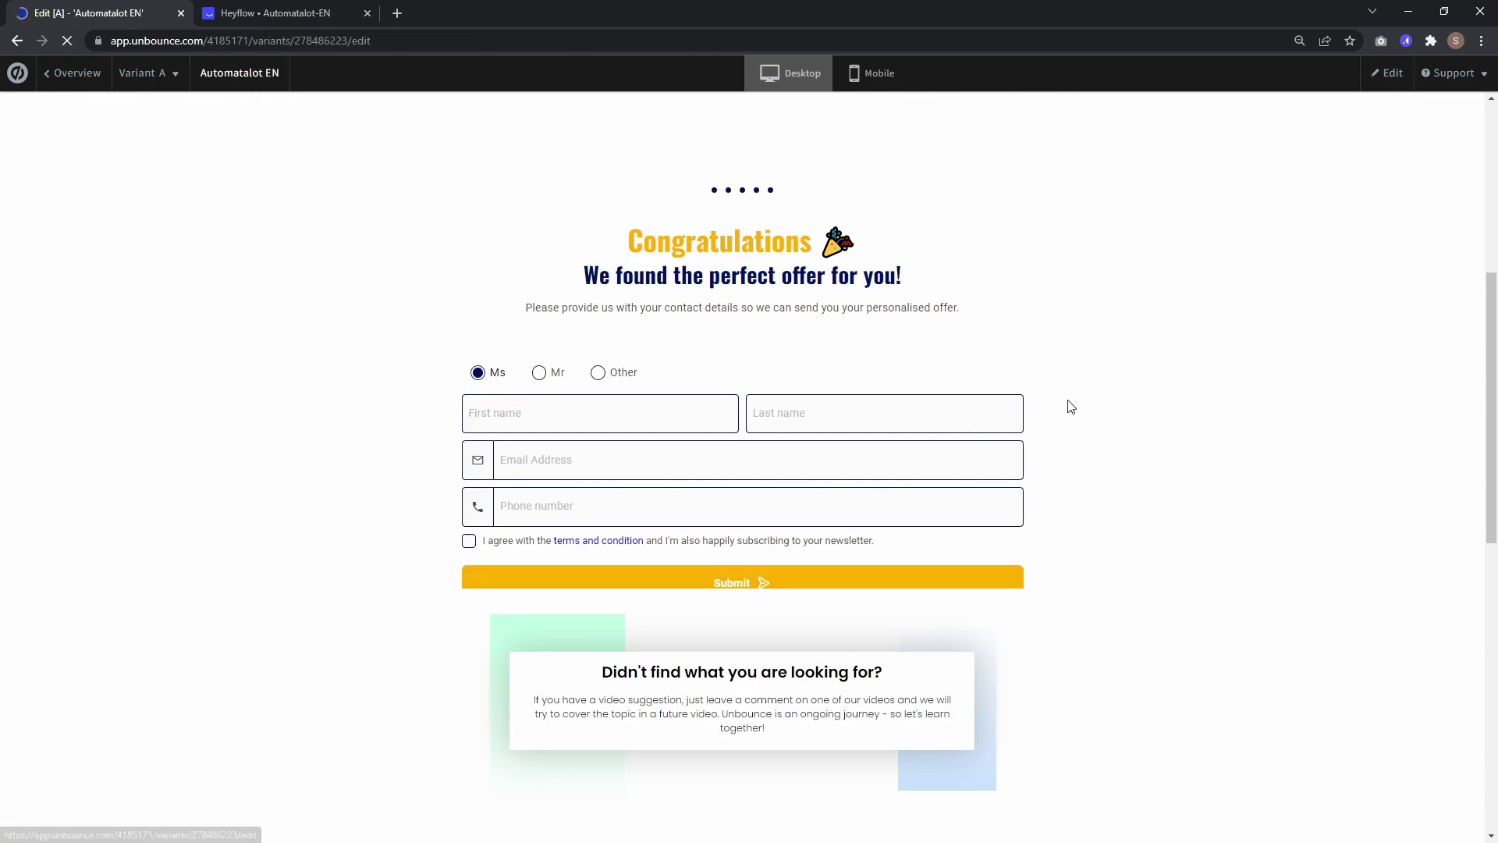
pyautogui.scroll(-1, 940, 495)
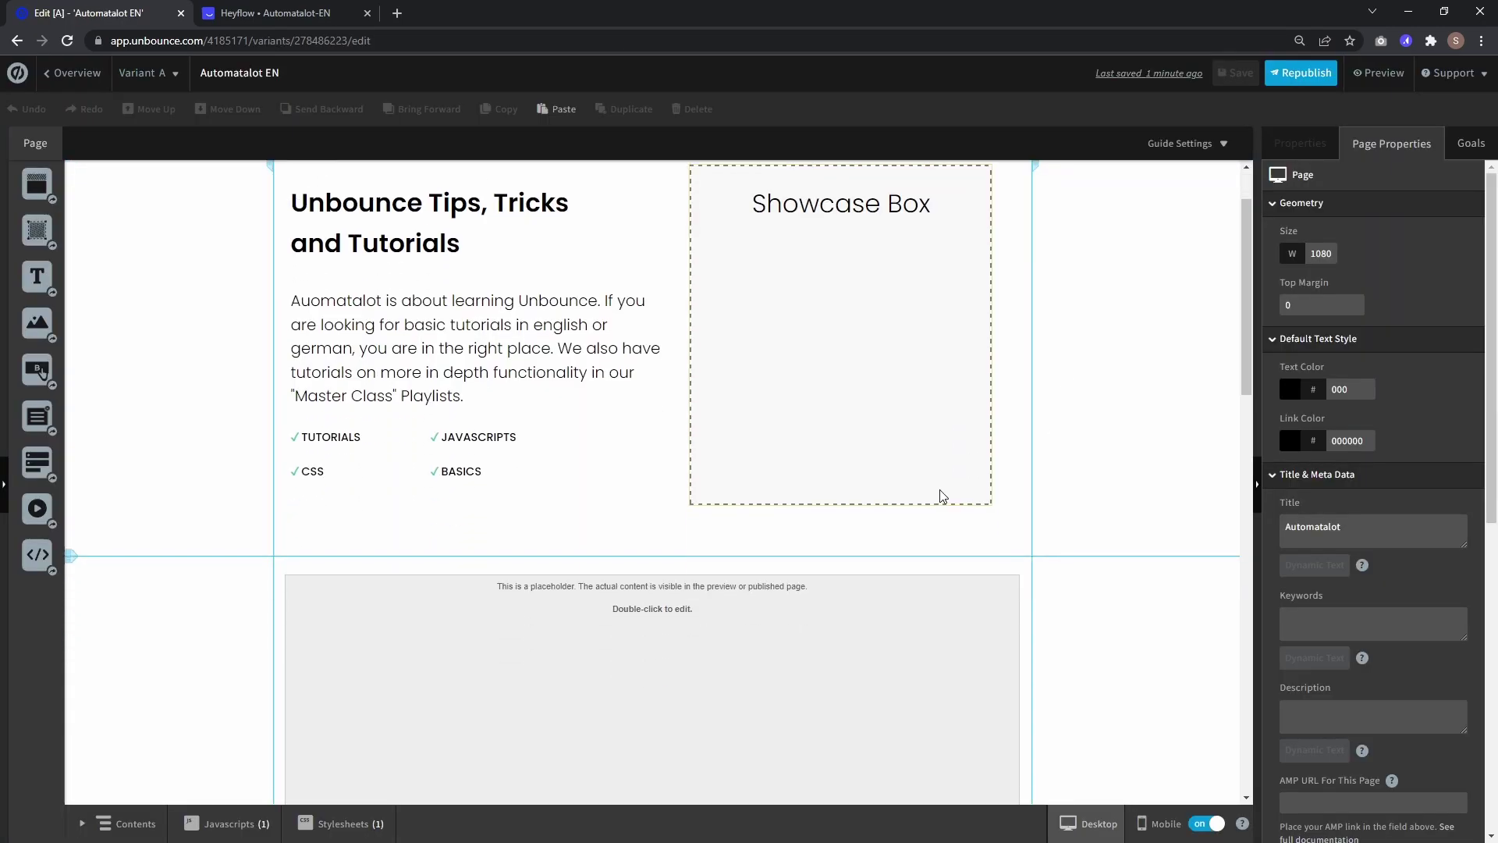
pyautogui.scroll(-4, 939, 495)
pyautogui.click(1069, 484)
pyautogui.scroll(-2, 933, 629)
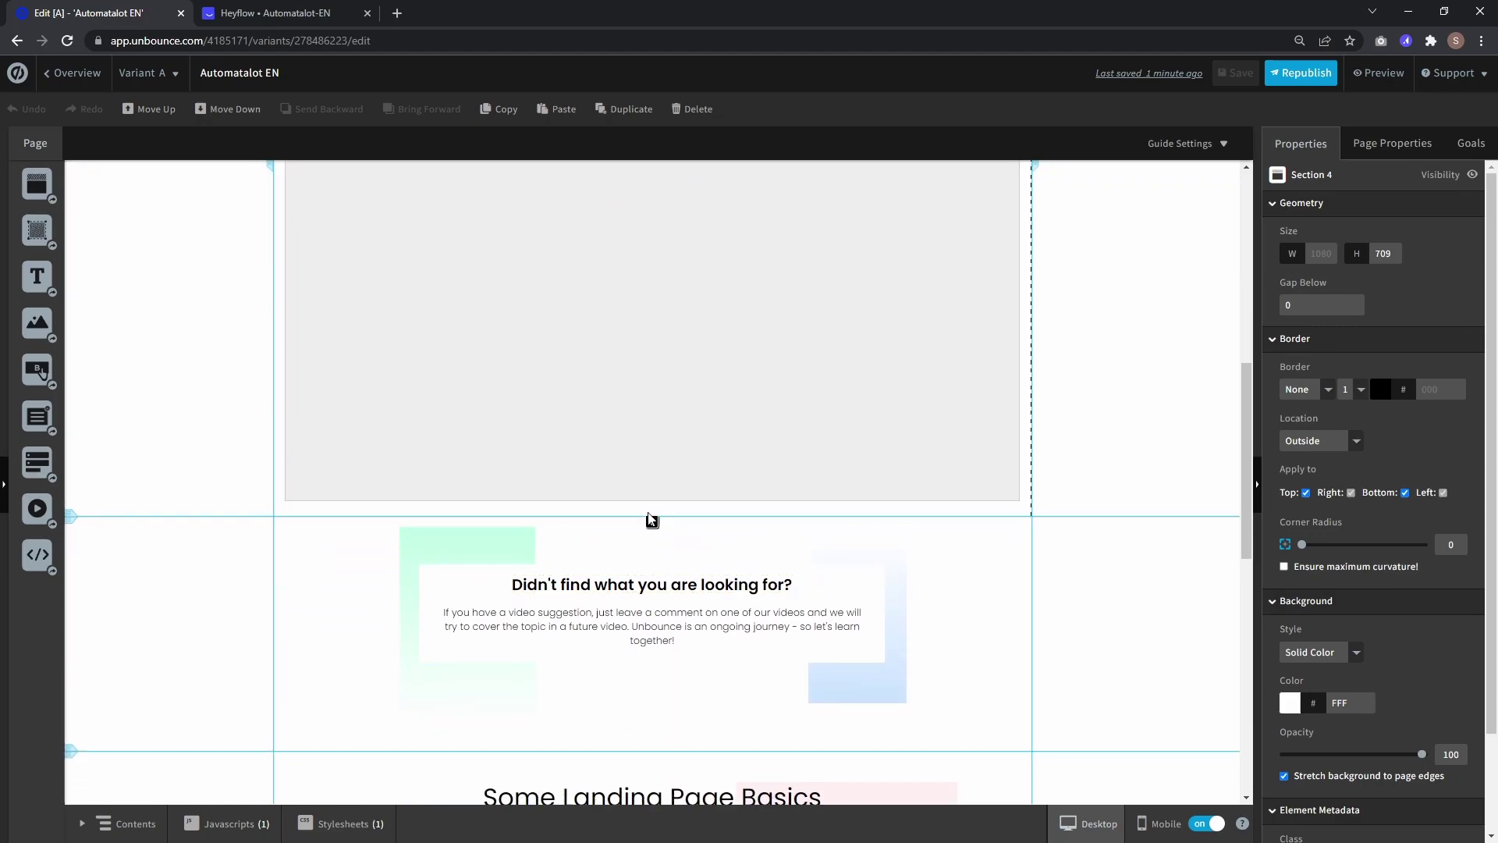
pyautogui.moveTo(651, 519); pyautogui.dragTo(653, 577)
pyautogui.click(656, 505)
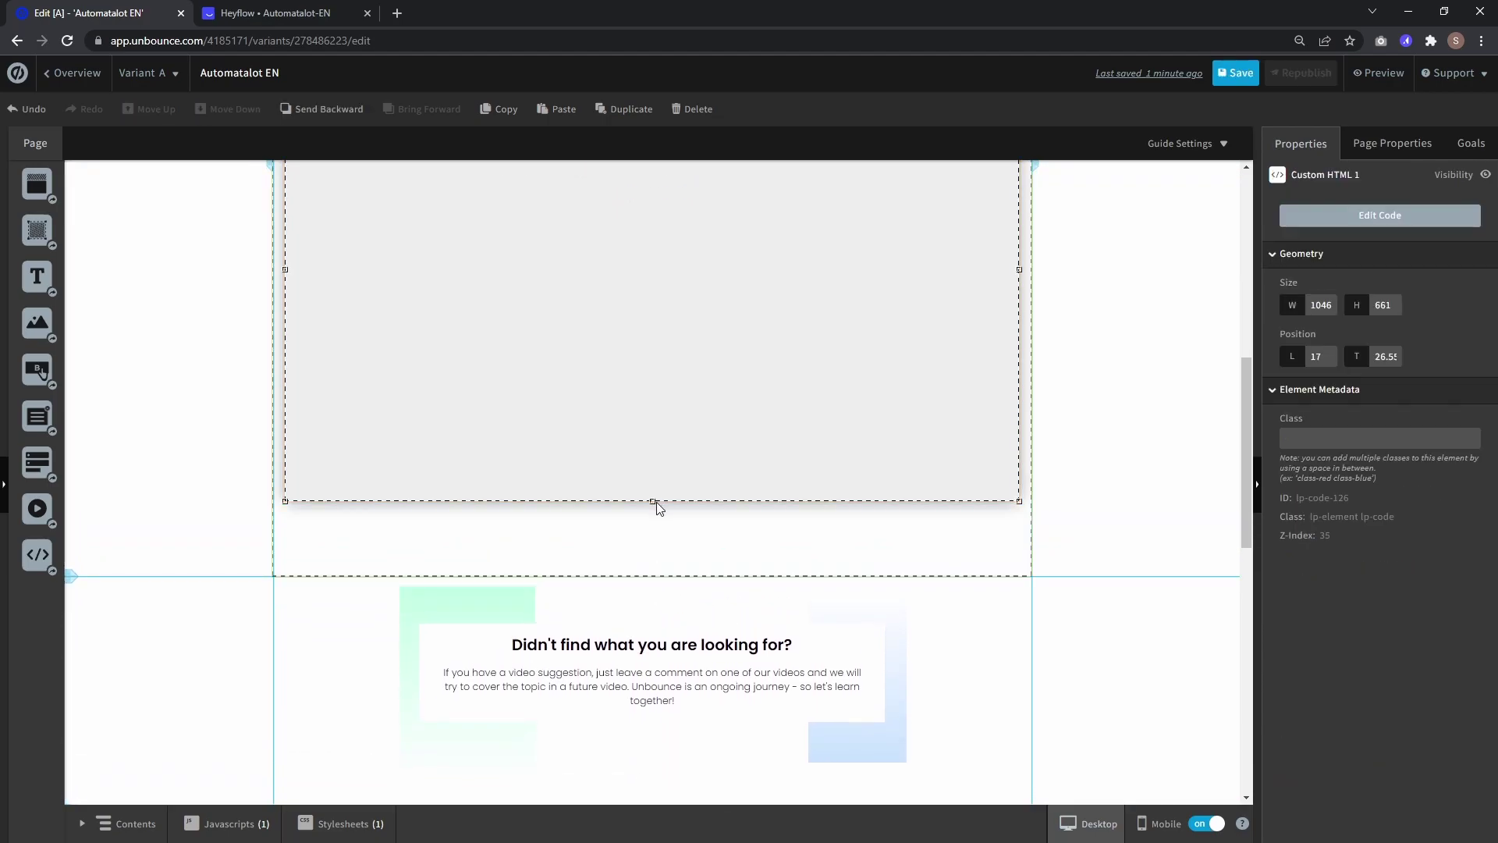
pyautogui.moveTo(657, 506); pyautogui.dragTo(656, 563)
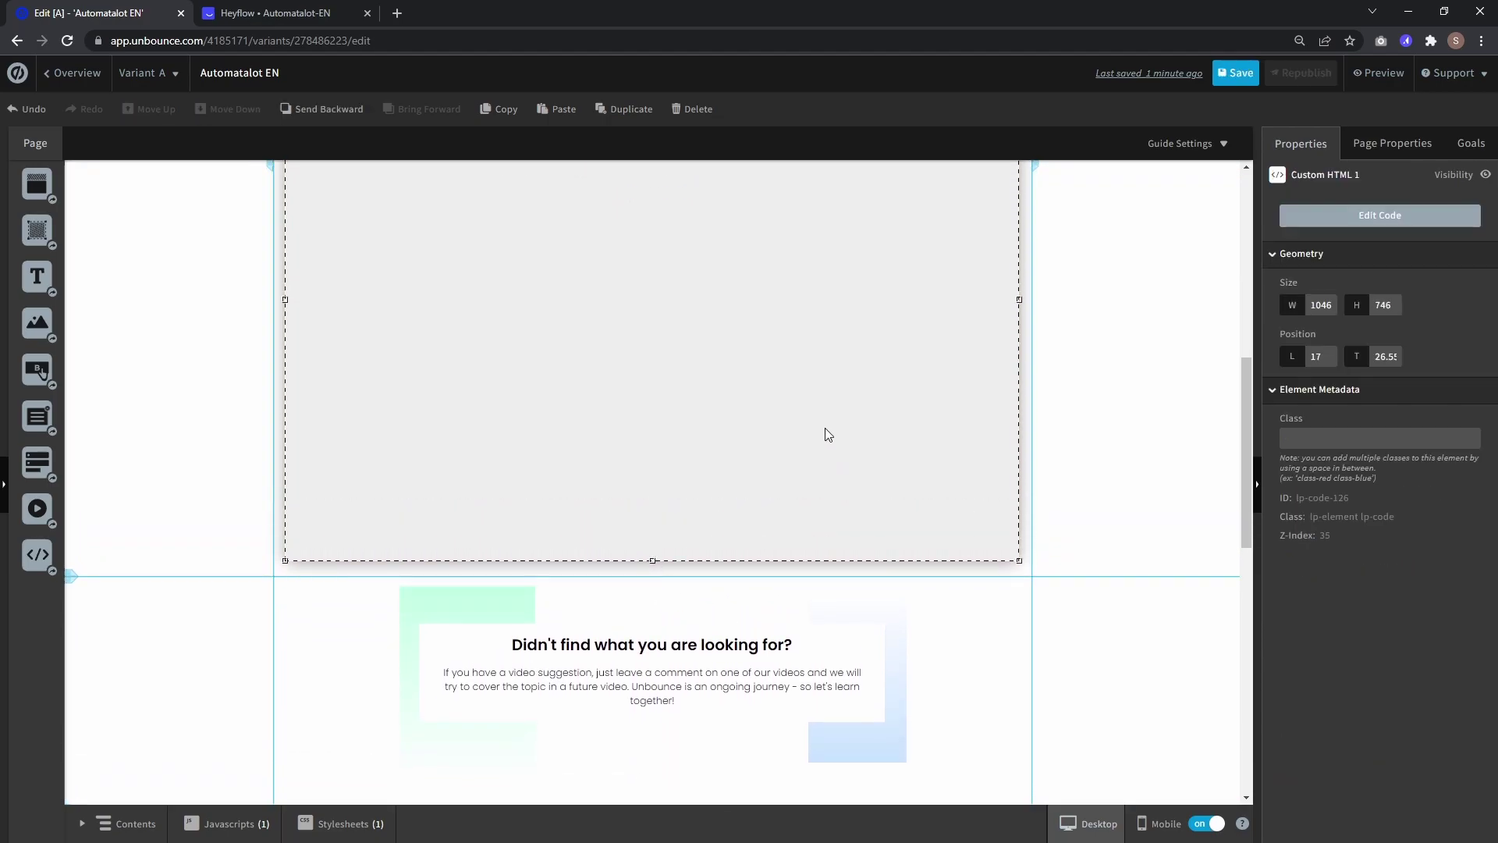
pyautogui.click(1238, 73)
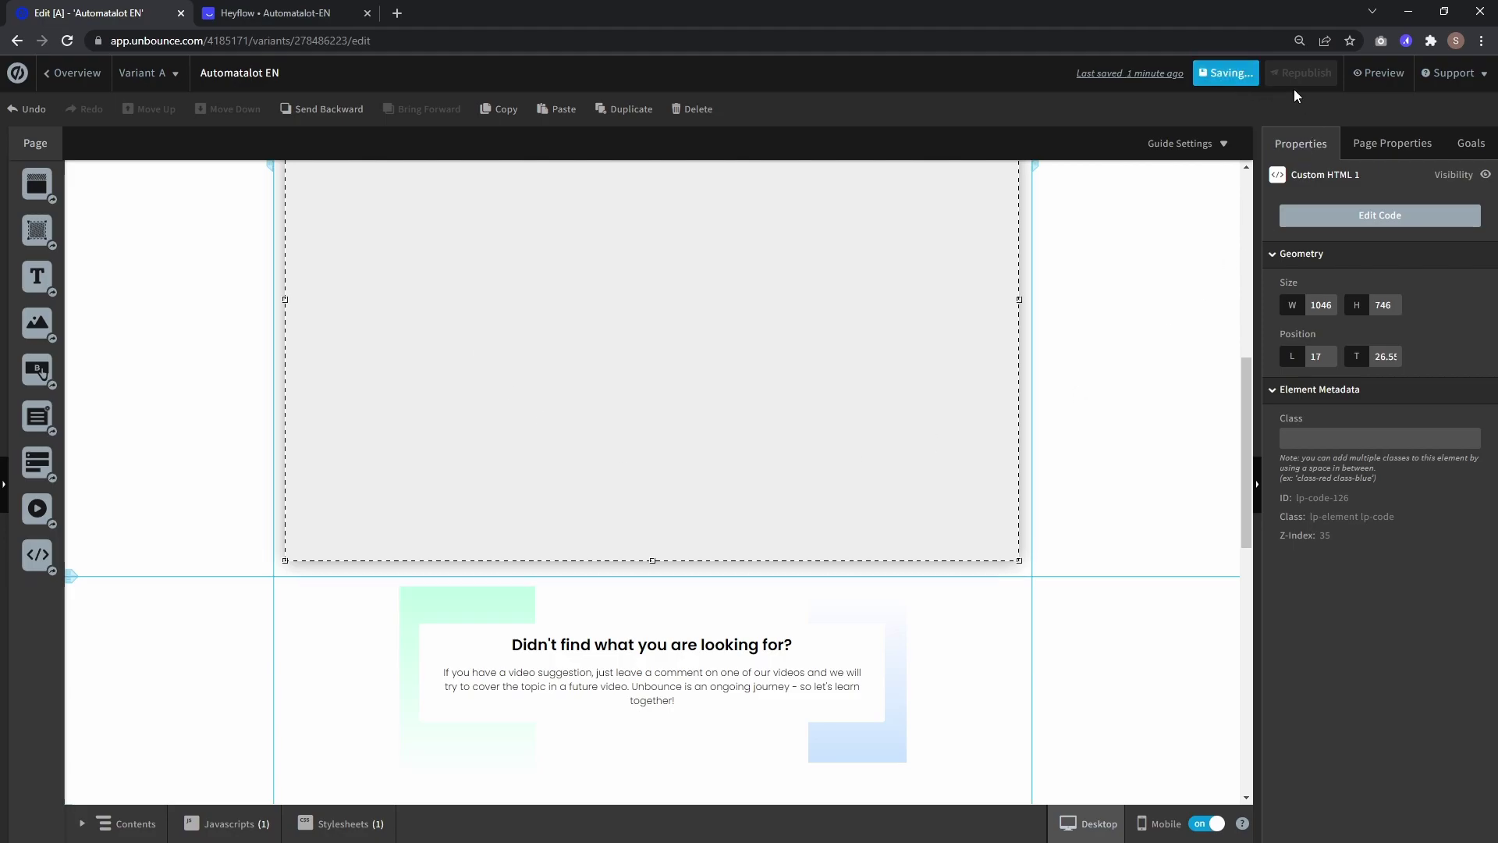
pyautogui.click(1381, 73)
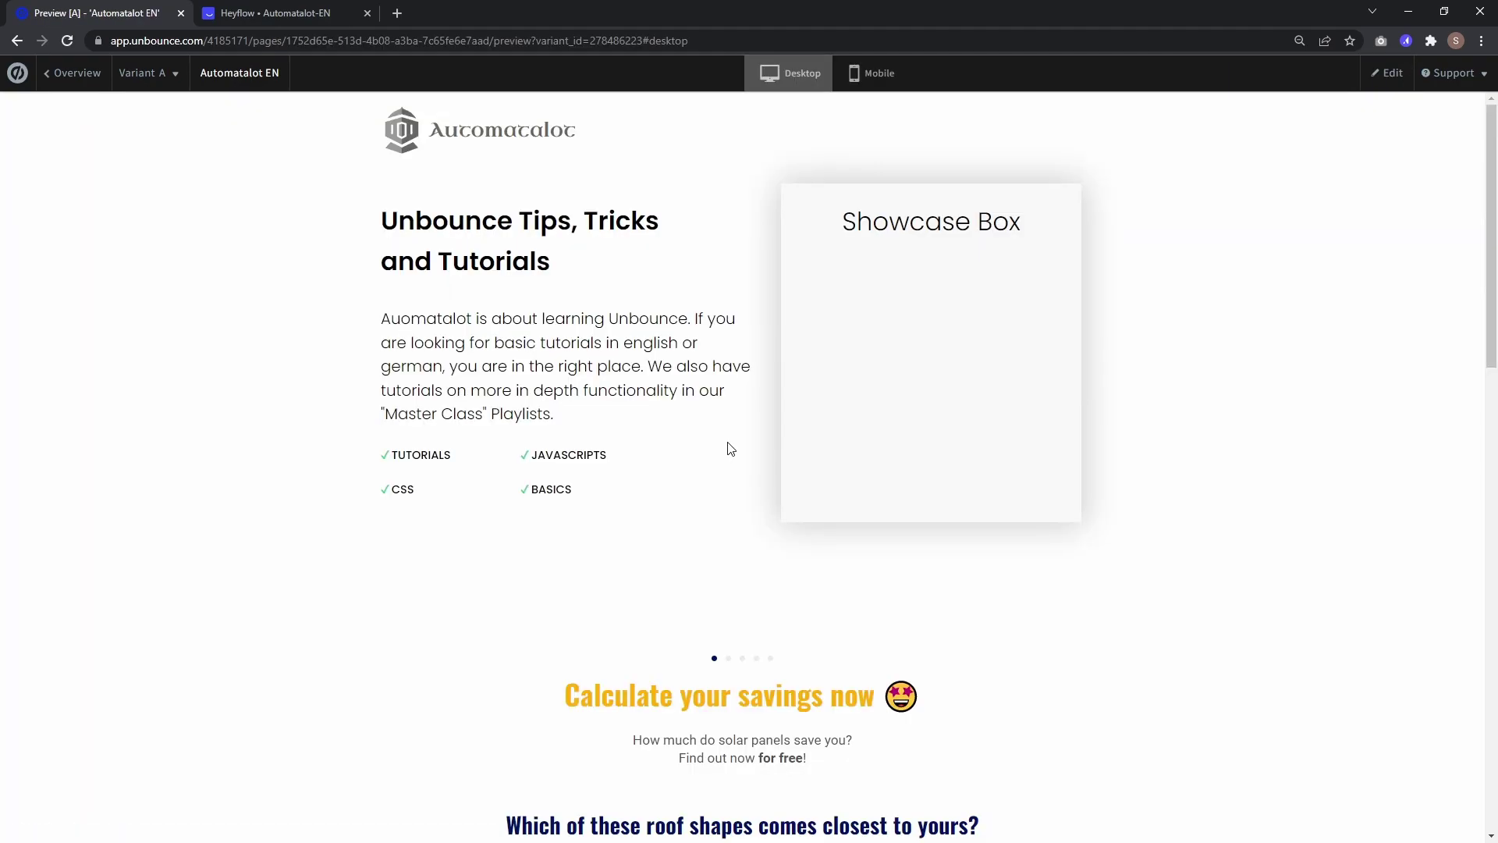
pyautogui.scroll(-4, 727, 451)
# Step: Answer Flat roof, Yes, Next, At midday, accept the terms and submit the desktop contact form
pyautogui.click(702, 462)
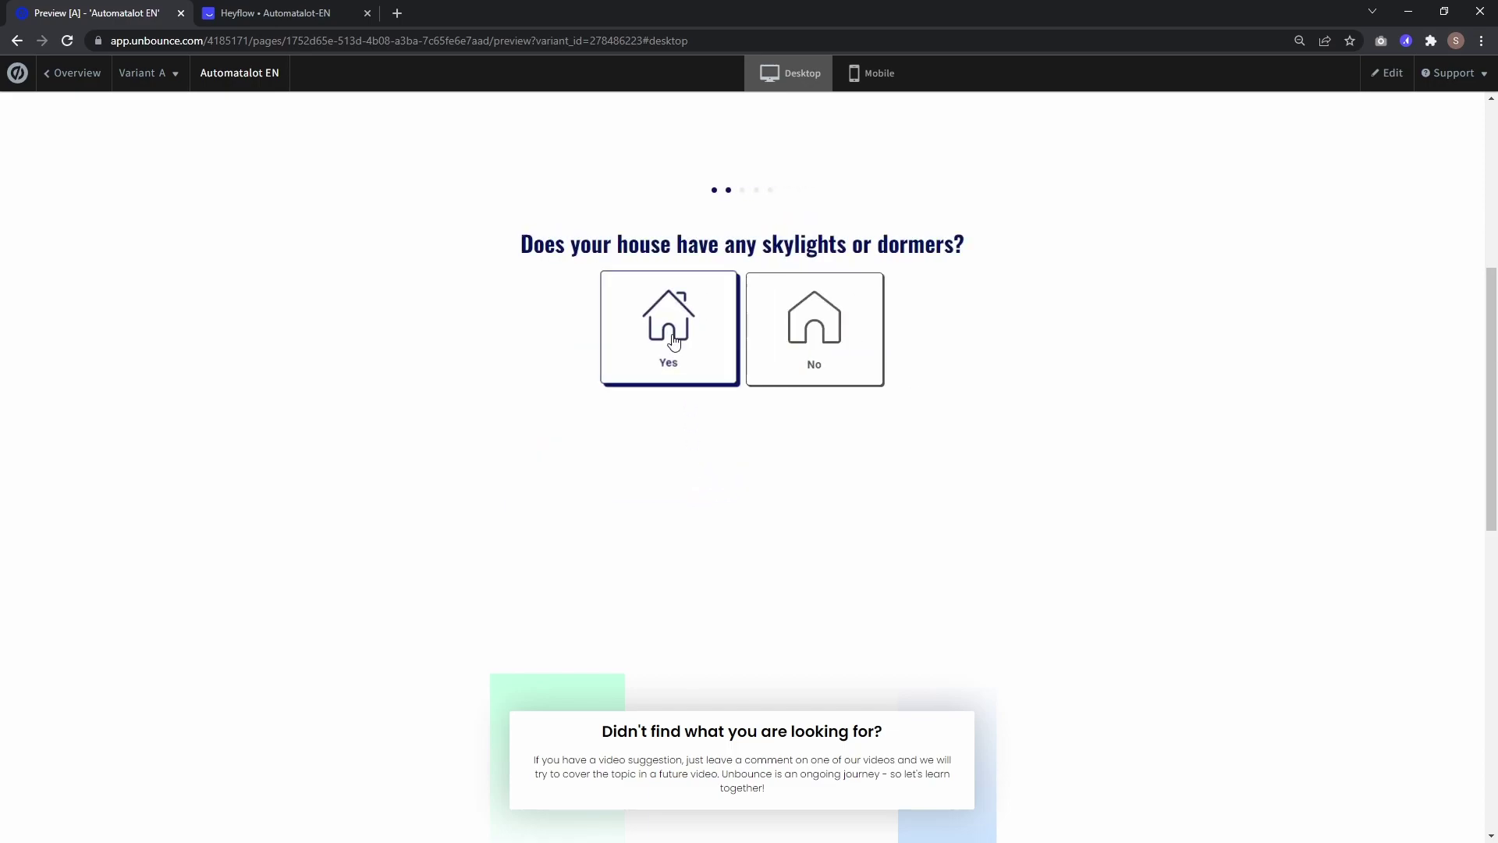
pyautogui.click(702, 351)
pyautogui.click(726, 410)
pyautogui.click(737, 378)
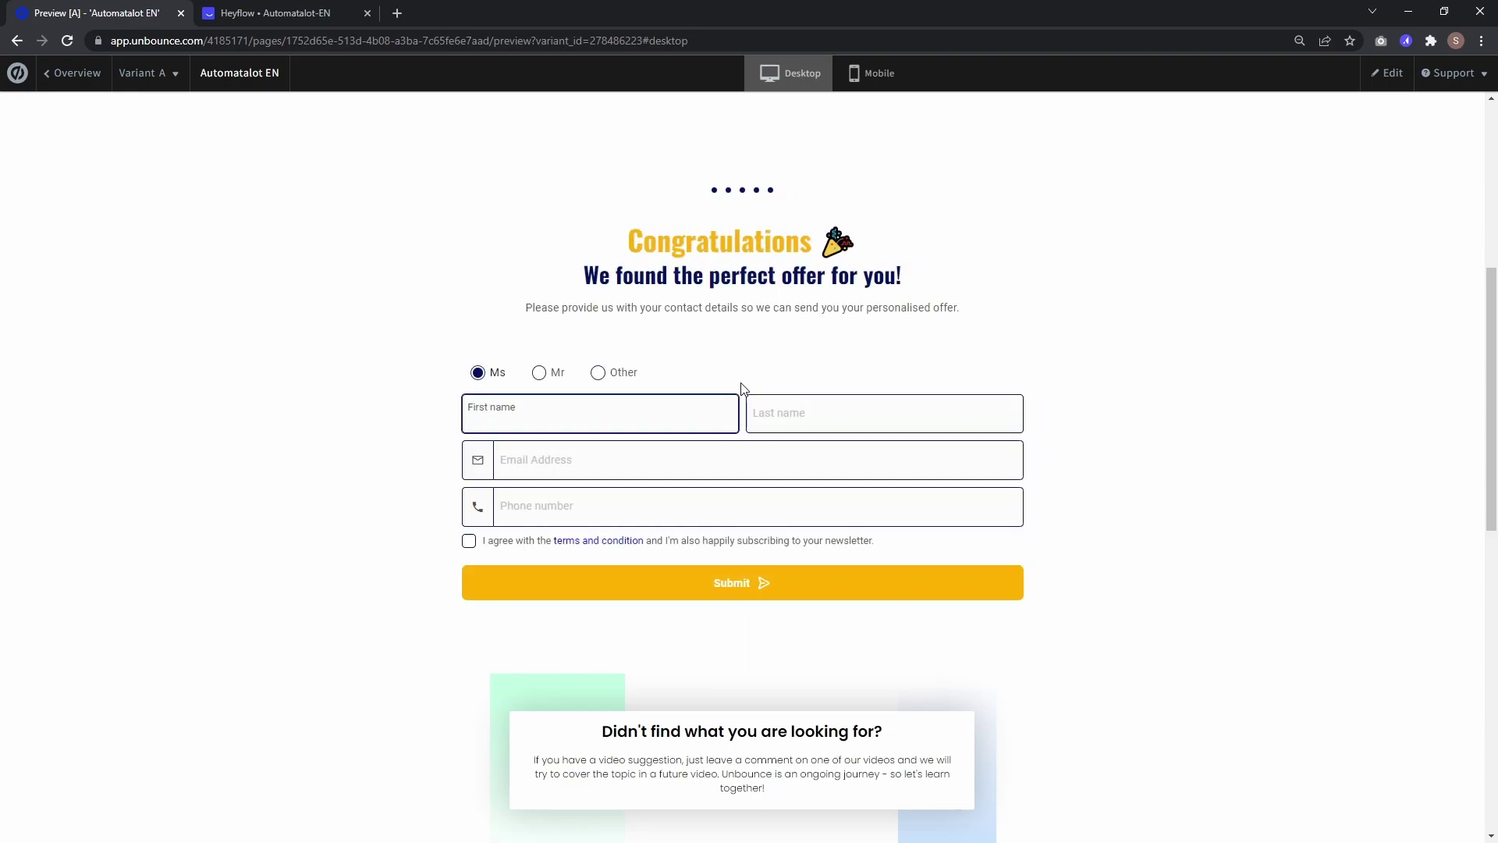
pyautogui.click(468, 539)
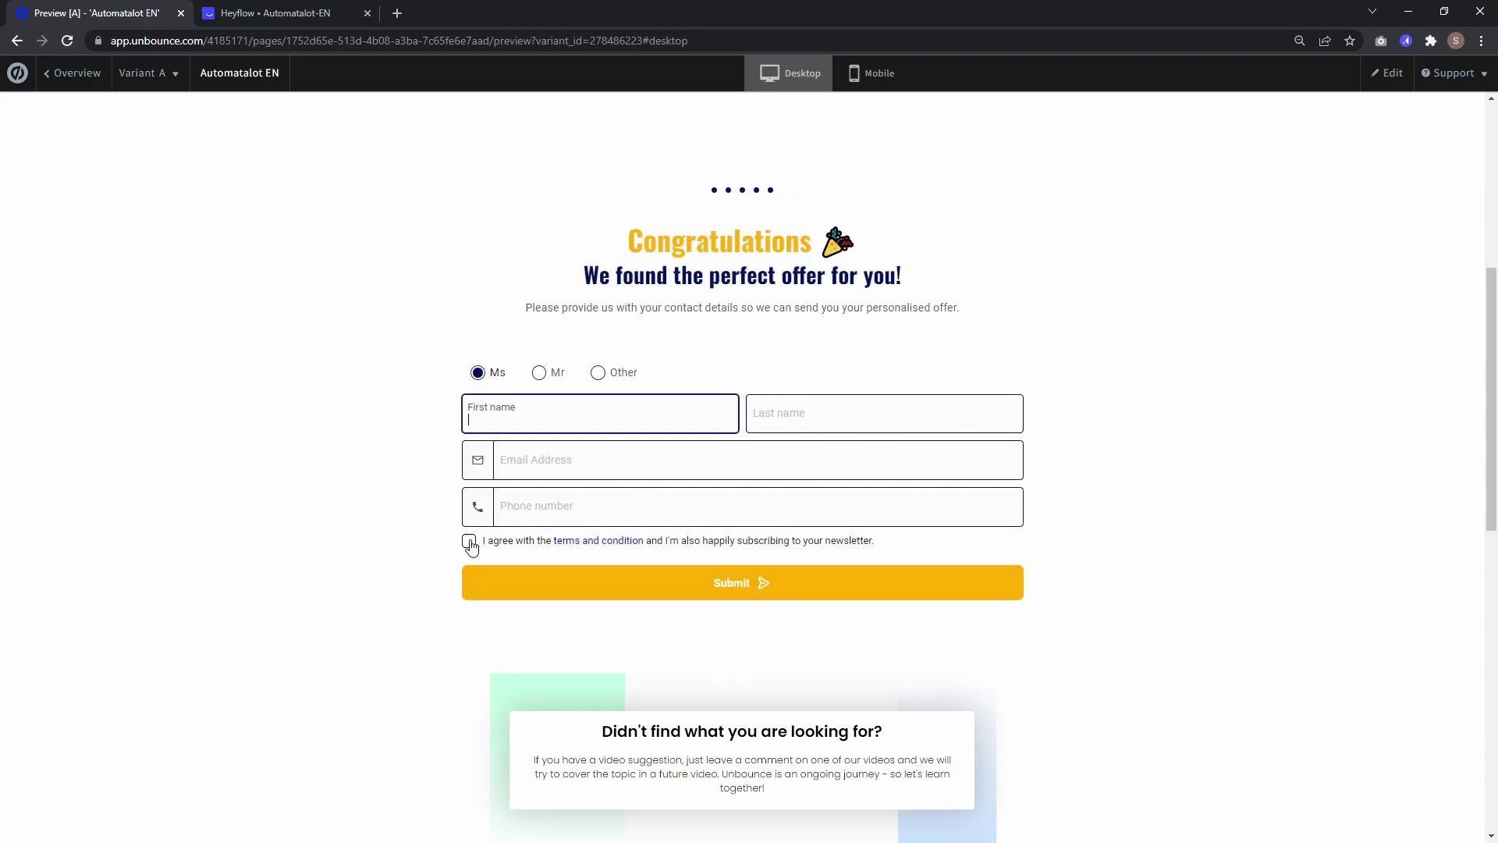
pyautogui.click(622, 586)
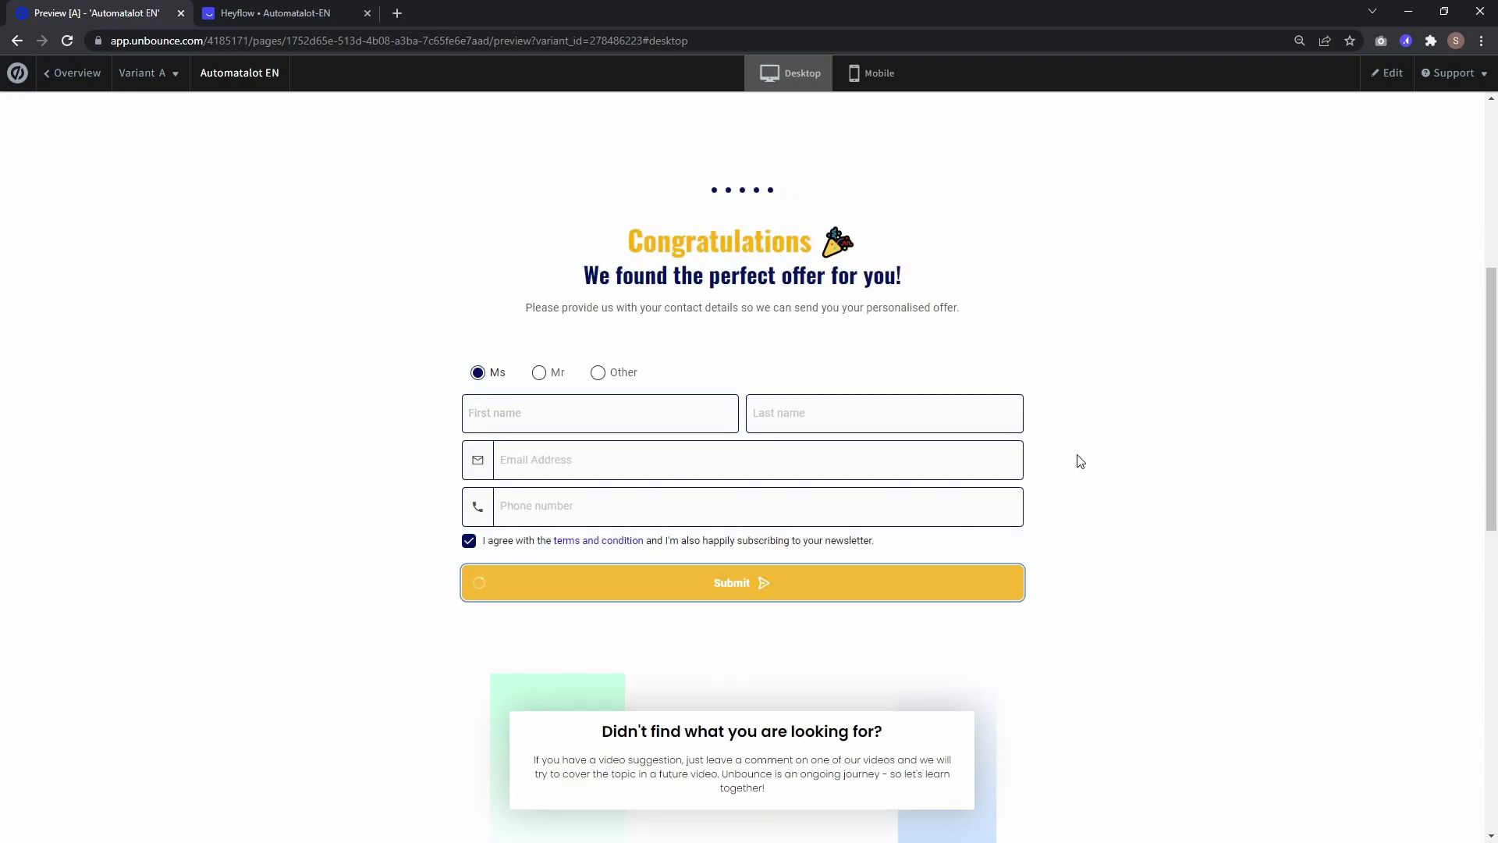